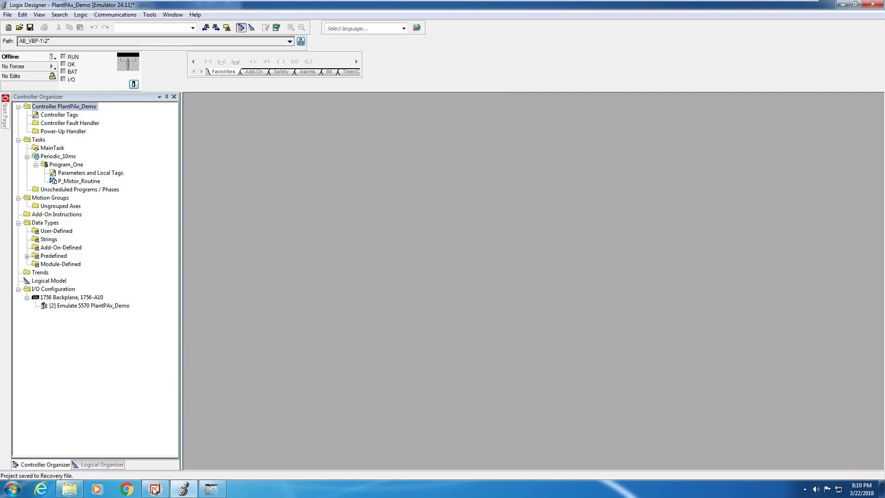
- Bring Logix Designer with the PlantPAx_Demo controller project back to the front
{"action": "mouse_move", "coordinate": [155, 489]}
{"action": "left_click", "coordinate": [154, 441]}
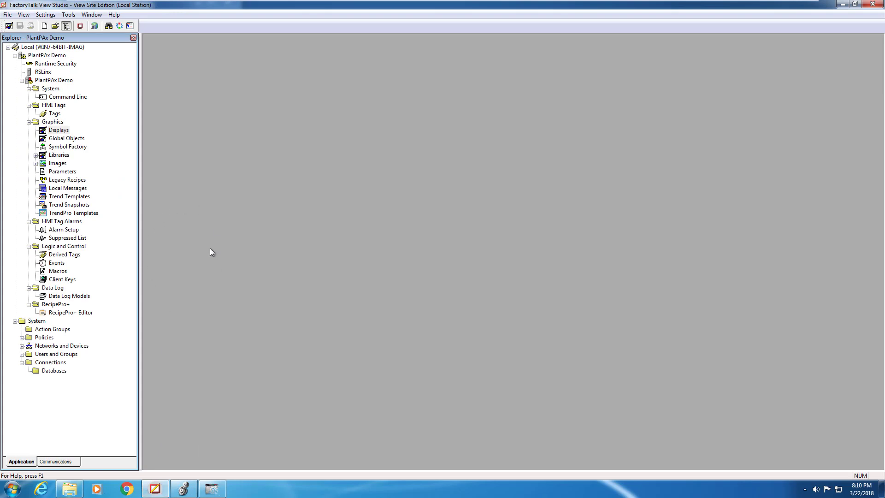
{"action": "left_click", "coordinate": [174, 489]}
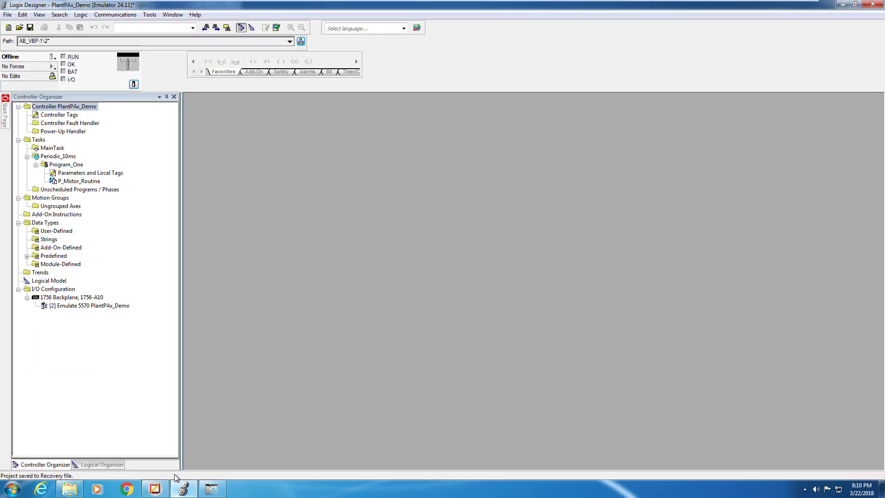
- Under Periodic_10ms > Program_One, open the P_Motor_Routine sheet
{"action": "left_click", "coordinate": [64, 157]}
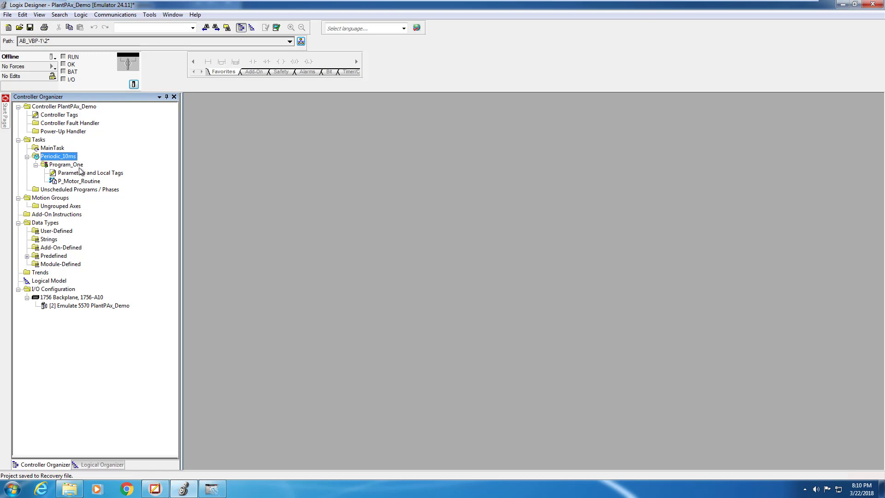
{"action": "left_click", "coordinate": [78, 166]}
{"action": "double_click", "coordinate": [93, 181]}
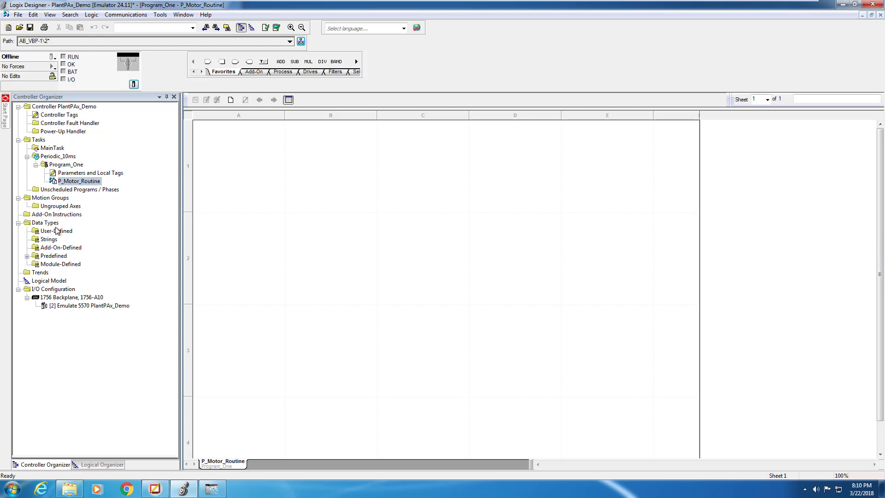
- Choose P_Motor_3_5-09_AOI.L5X as the add-on instruction to import
{"action": "right_click", "coordinate": [55, 214]}
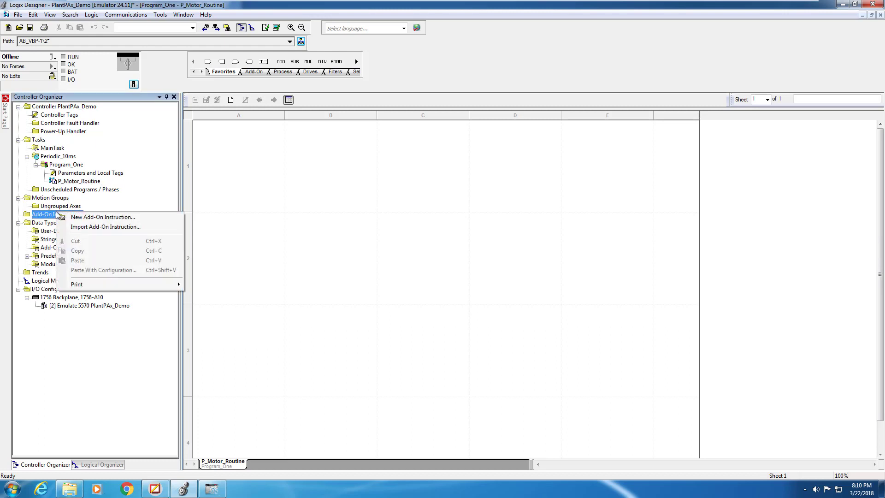
{"action": "left_click", "coordinate": [72, 227]}
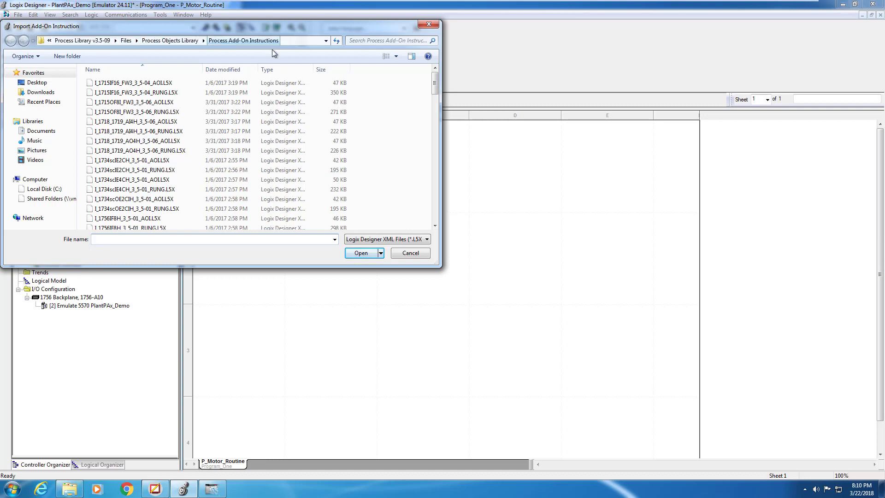
{"action": "left_click_drag", "start_coordinate": [435, 87], "coordinate": [444, 169]}
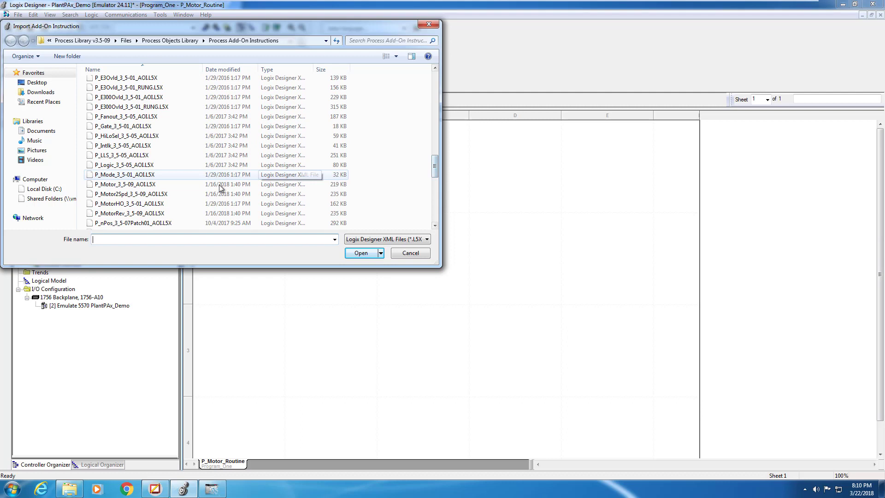
{"action": "left_click", "coordinate": [126, 185]}
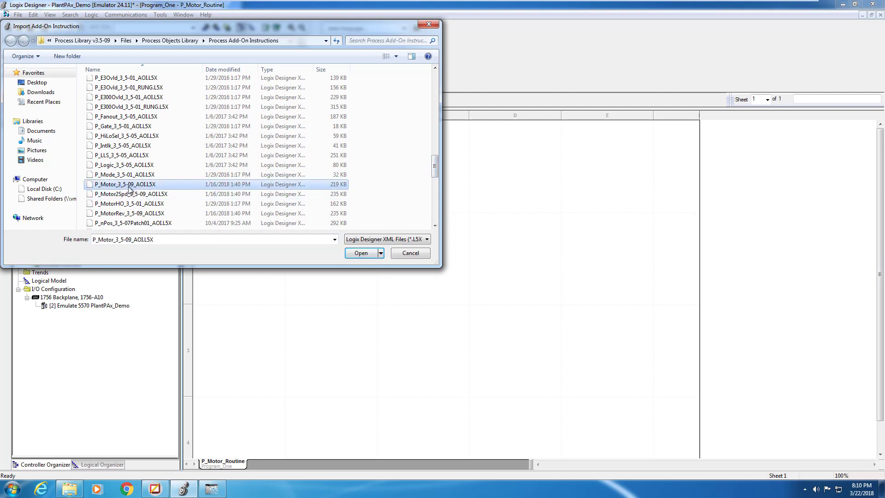
{"action": "left_click", "coordinate": [362, 253]}
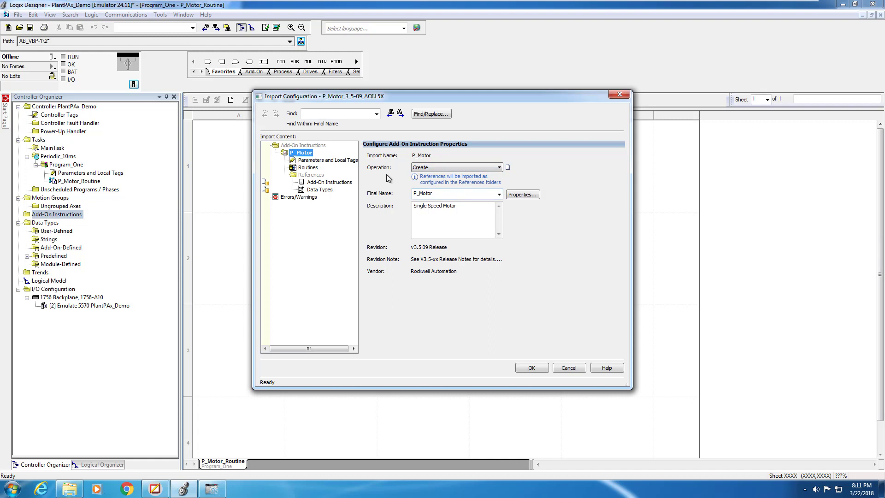
- Review the P_Motor import's tags, routines, references and string data types, then confirm it
{"action": "left_click", "coordinate": [353, 164]}
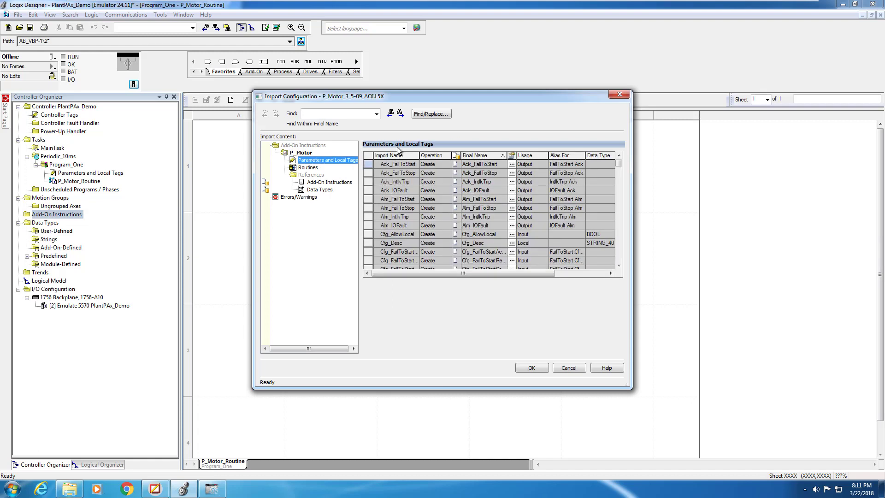
{"action": "left_click", "coordinate": [315, 169]}
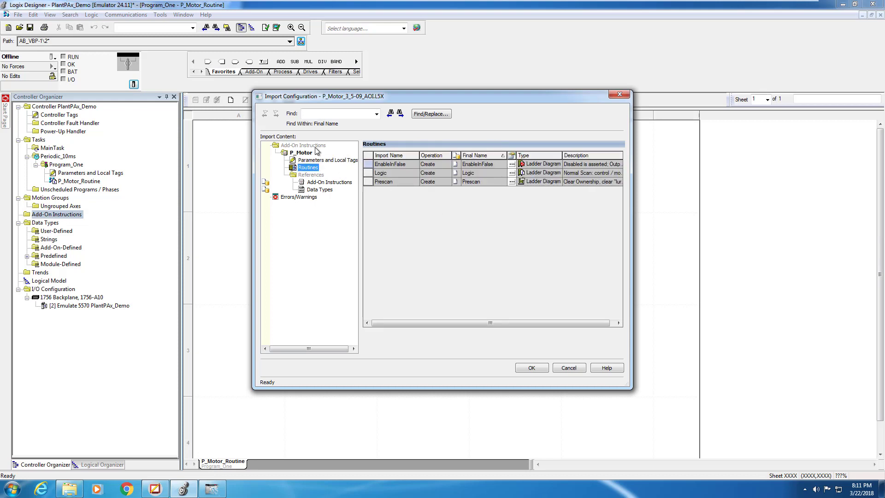
{"action": "left_click", "coordinate": [319, 183]}
{"action": "left_click", "coordinate": [319, 190]}
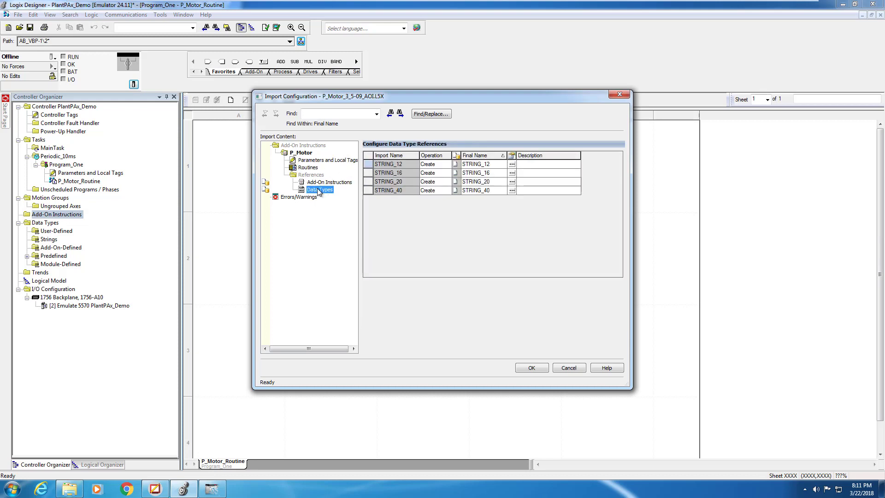
{"action": "left_click", "coordinate": [300, 153]}
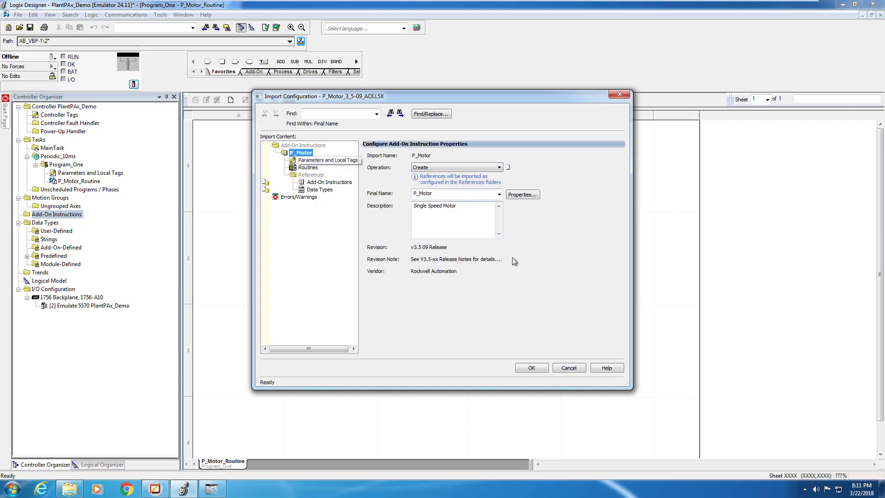
{"action": "left_click", "coordinate": [531, 367]}
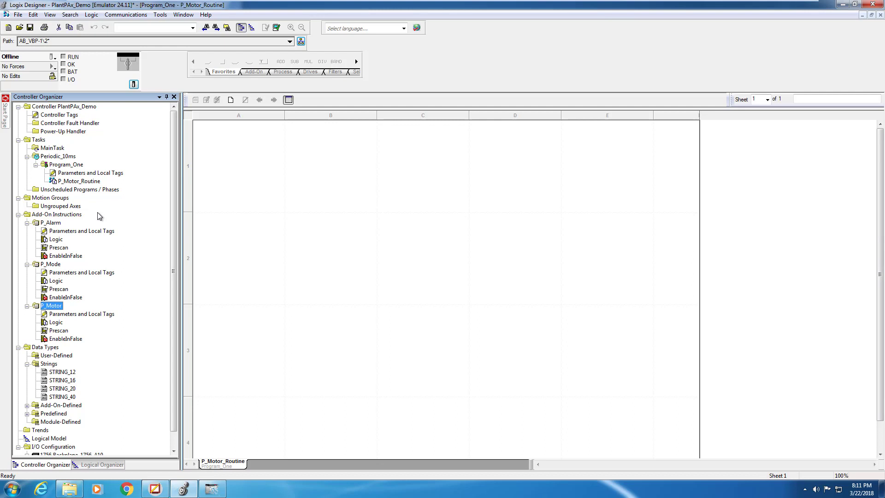
- Inspect the imported P_Alarm, P_Mode and P_Motor instructions and the STRING and add-on-defined types
{"action": "left_click", "coordinate": [48, 225]}
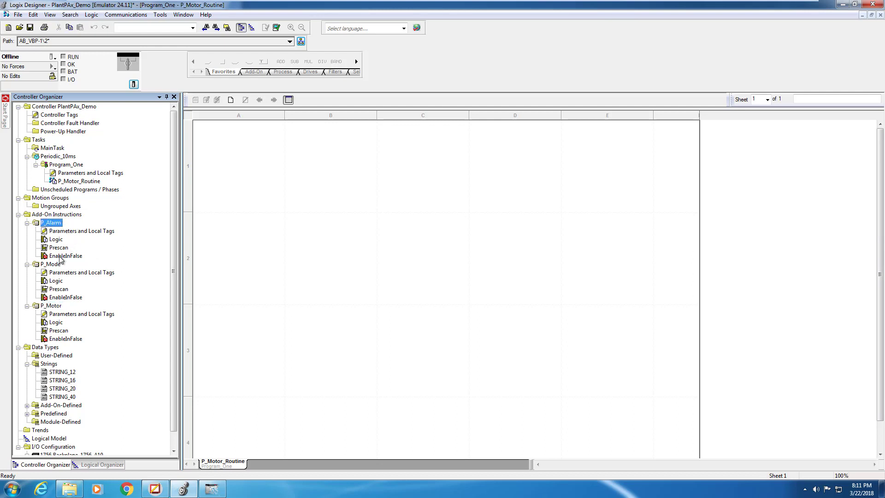
{"action": "left_click", "coordinate": [58, 265]}
{"action": "left_click", "coordinate": [51, 306]}
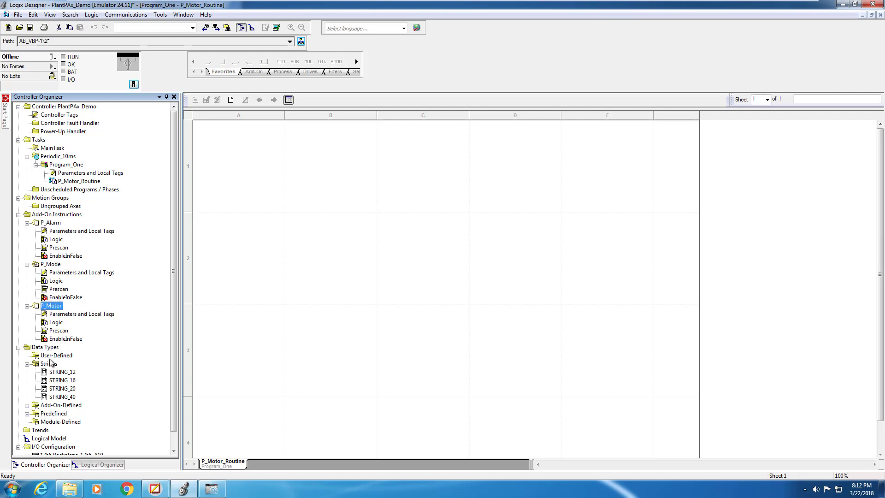
{"action": "scroll", "coordinate": [51, 363], "scroll_direction": "down", "scroll_amount": 1}
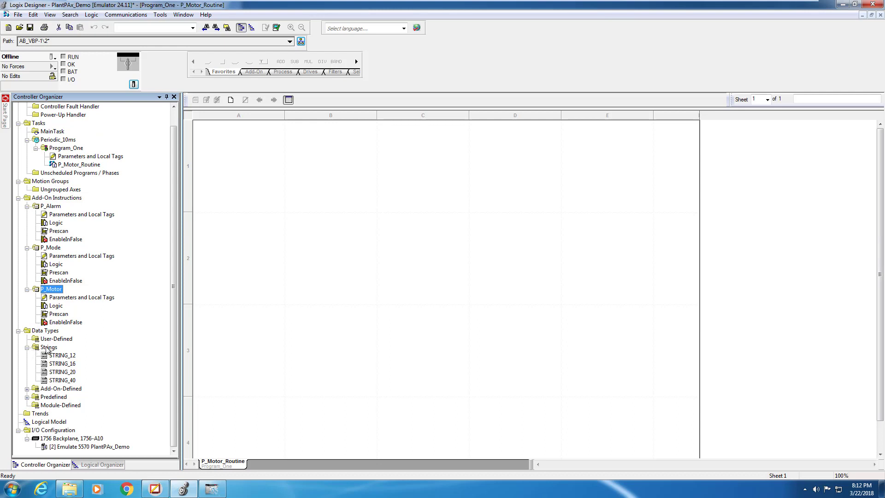
{"action": "left_click", "coordinate": [27, 347]}
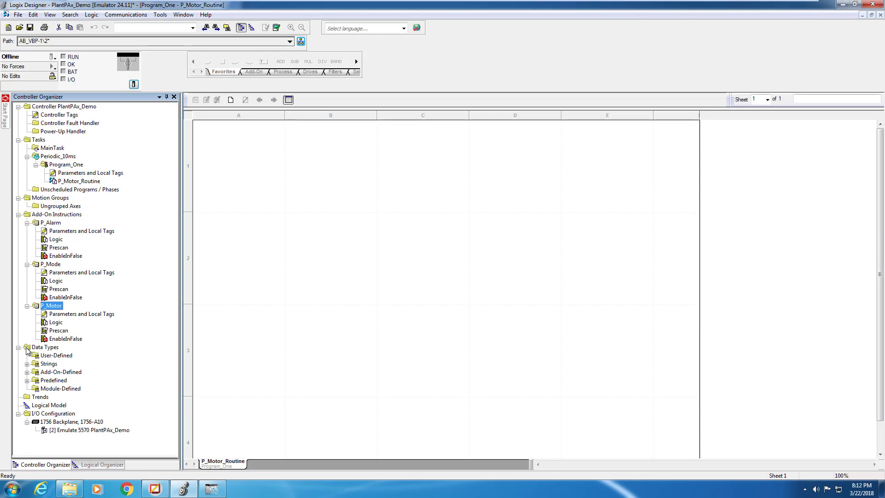
{"action": "left_click", "coordinate": [28, 372]}
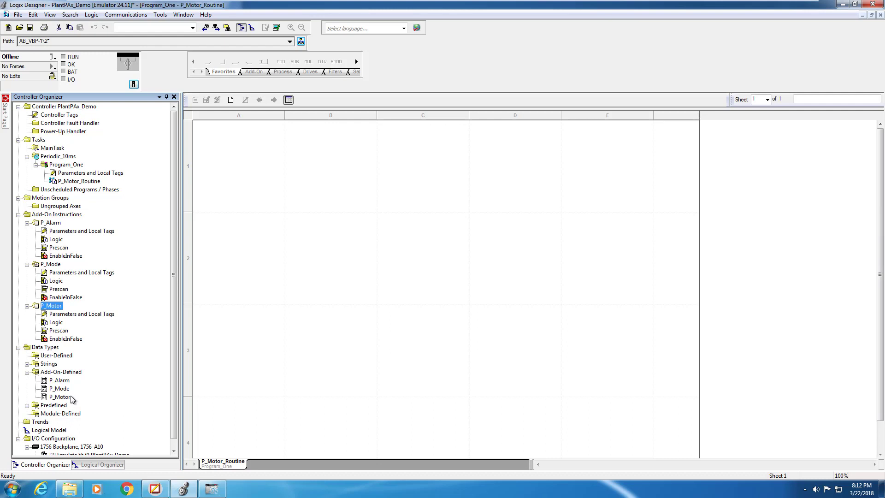
{"action": "left_click", "coordinate": [27, 372]}
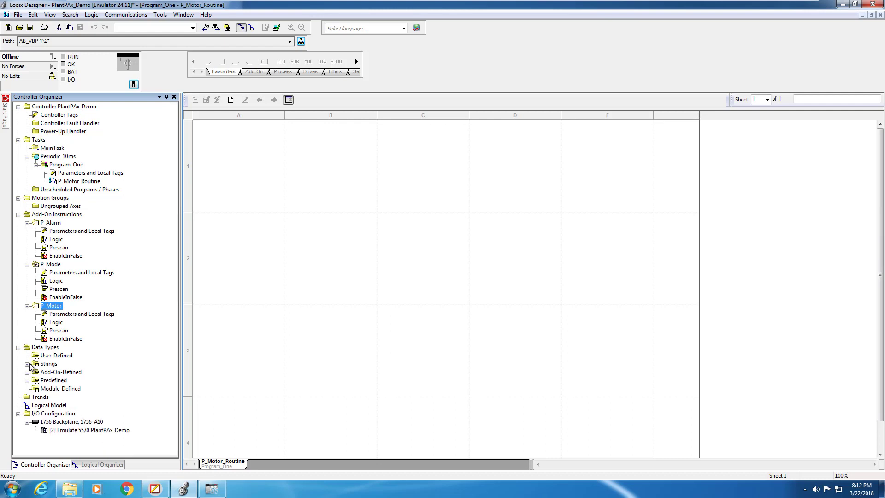
{"action": "left_click", "coordinate": [283, 219]}
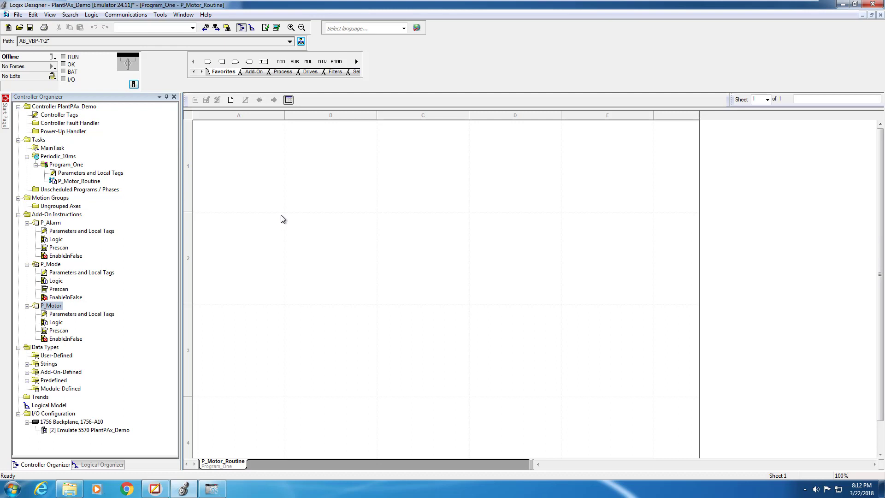
- Add a P_Motor instruction block from the Add-On instructions to P_Motor_Routine
{"action": "left_click", "coordinate": [101, 180]}
{"action": "left_click", "coordinate": [365, 178]}
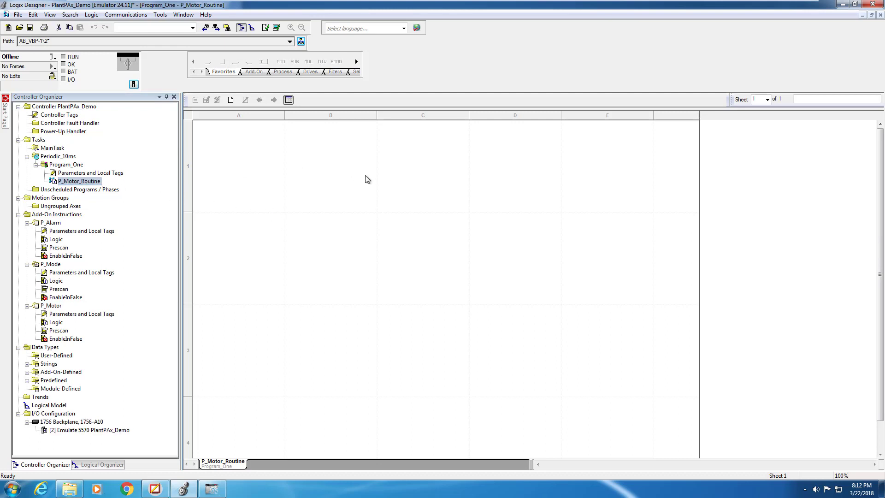
{"action": "left_click_drag", "start_coordinate": [364, 71], "coordinate": [518, 71]}
{"action": "left_click", "coordinate": [254, 72]}
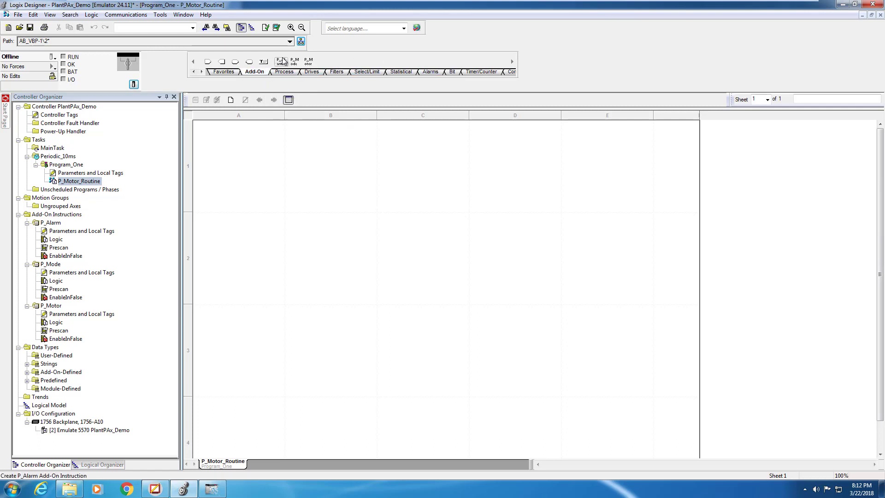
{"action": "mouse_move", "coordinate": [283, 61]}
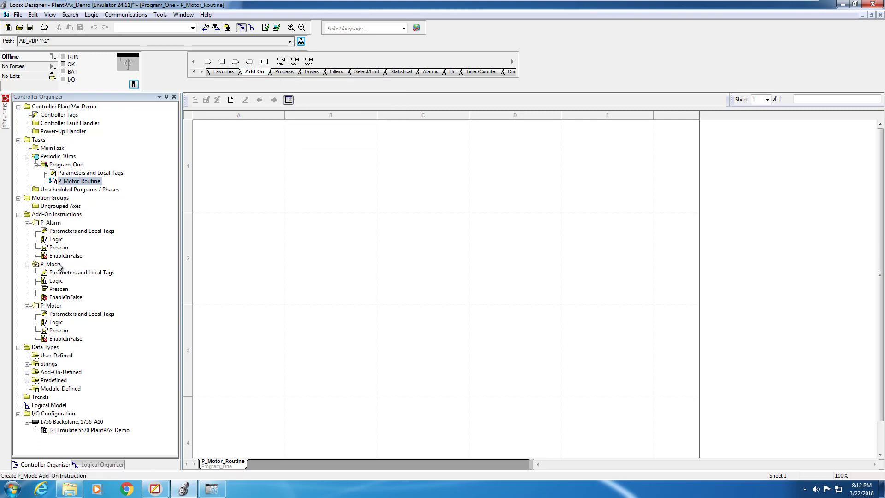
{"action": "left_click", "coordinate": [309, 62]}
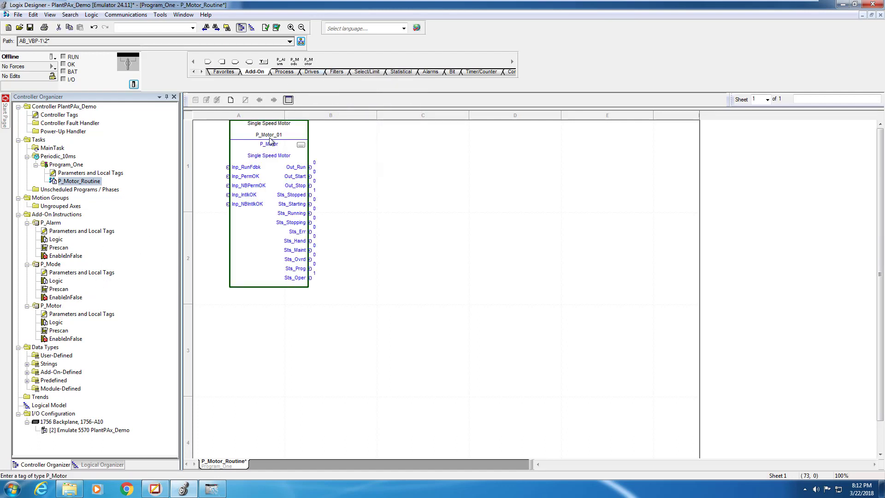
- Move the P_Motor_01 block to column C of the sheet
{"action": "double_click", "coordinate": [269, 123]}
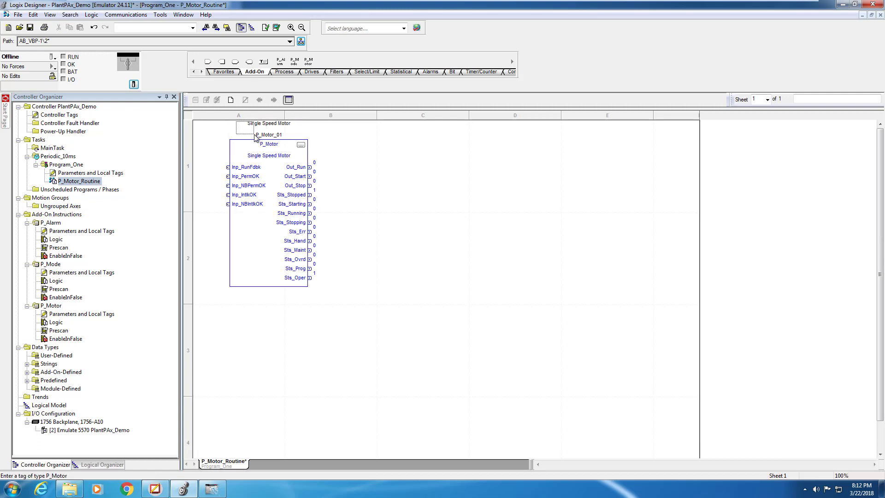
{"action": "left_click_drag", "start_coordinate": [273, 134], "coordinate": [398, 186]}
{"action": "left_click", "coordinate": [416, 190]}
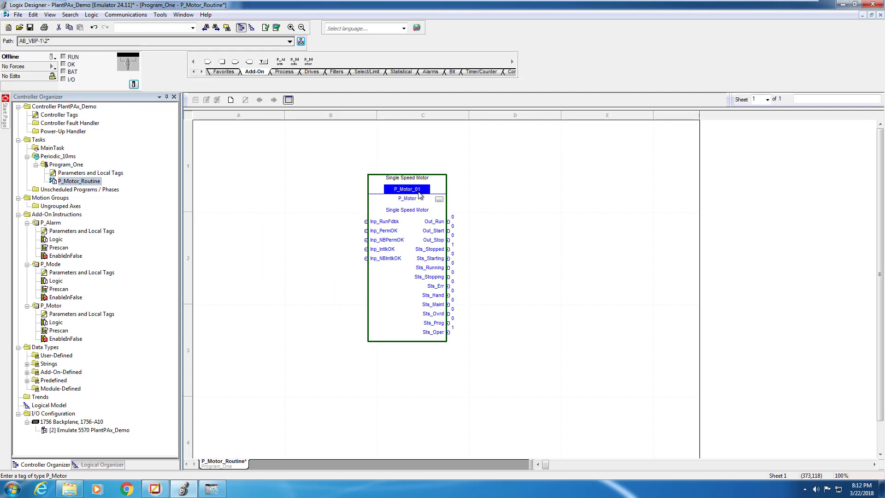
- Rename the P_Motor_01 block's backing tag to Pump_1 in its Properties dialog
{"action": "left_click", "coordinate": [439, 199]}
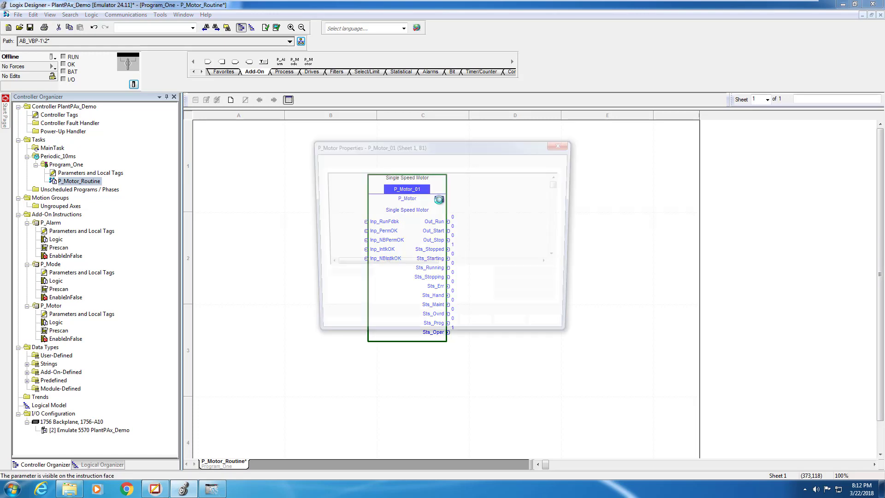
{"action": "left_click", "coordinate": [353, 161]}
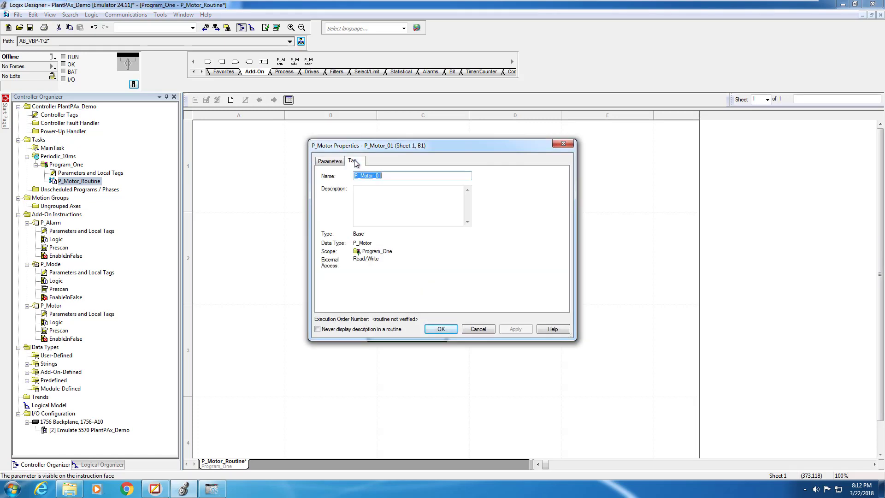
{"action": "type", "text": "P"}
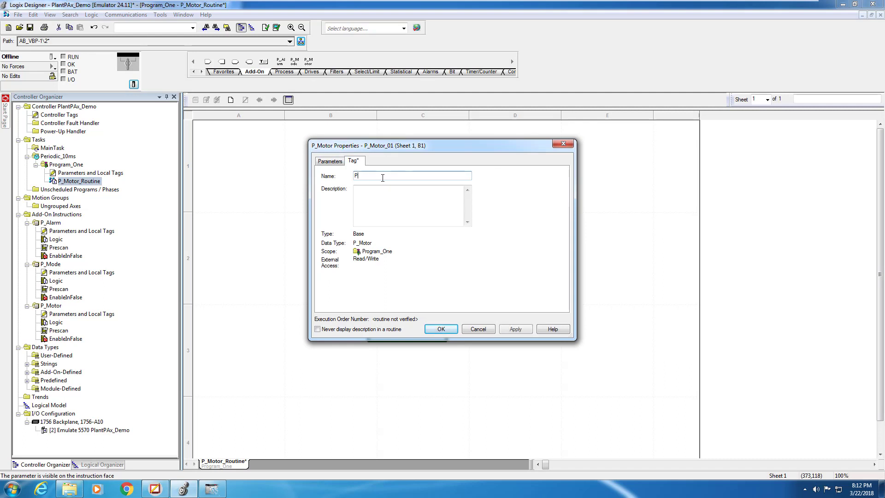
{"action": "type", "text": "ump_1"}
{"action": "left_click", "coordinate": [513, 329]}
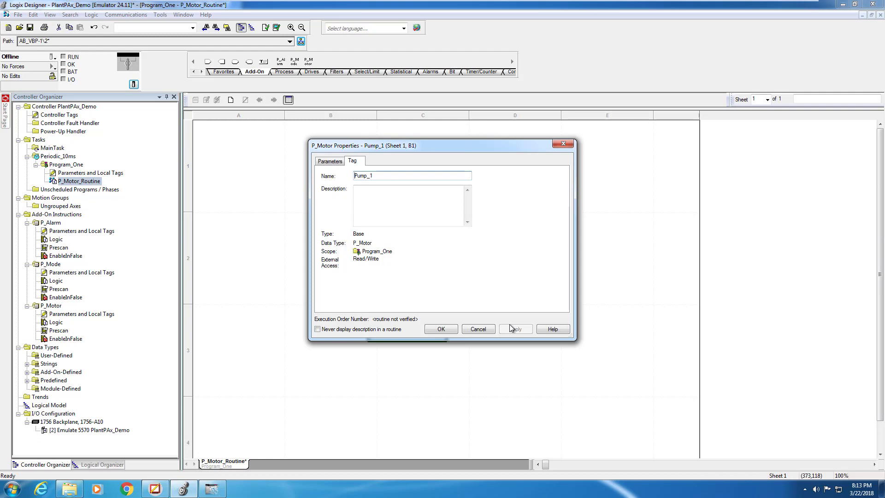
- Sort the Pump_1 block's parameters alphabetically on the Parameters tab
{"action": "left_click", "coordinate": [326, 161]}
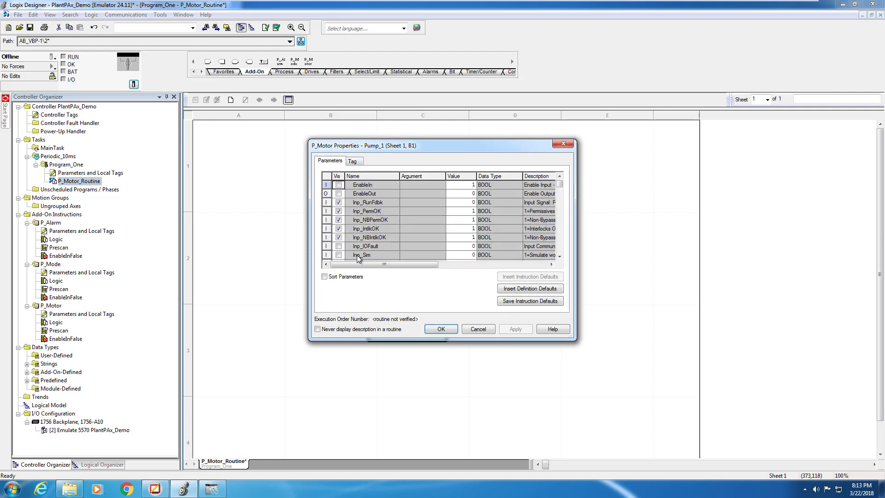
{"action": "left_click", "coordinate": [338, 279]}
{"action": "left_click_drag", "start_coordinate": [390, 147], "coordinate": [566, 162]}
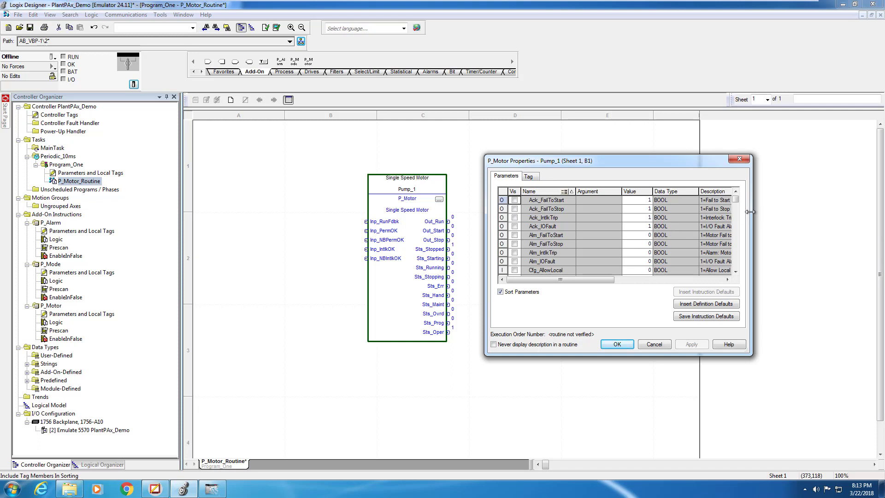
{"action": "left_click_drag", "start_coordinate": [735, 201], "coordinate": [737, 243]}
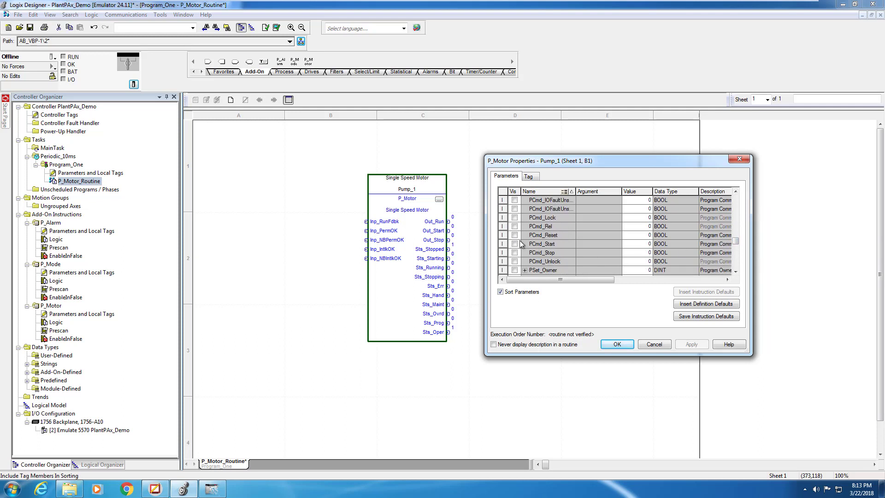
- Show PCmd_Start, PCmd_Stop, OCmd_Start and OCmd_Stop on the block face and apply
{"action": "left_click", "coordinate": [515, 244]}
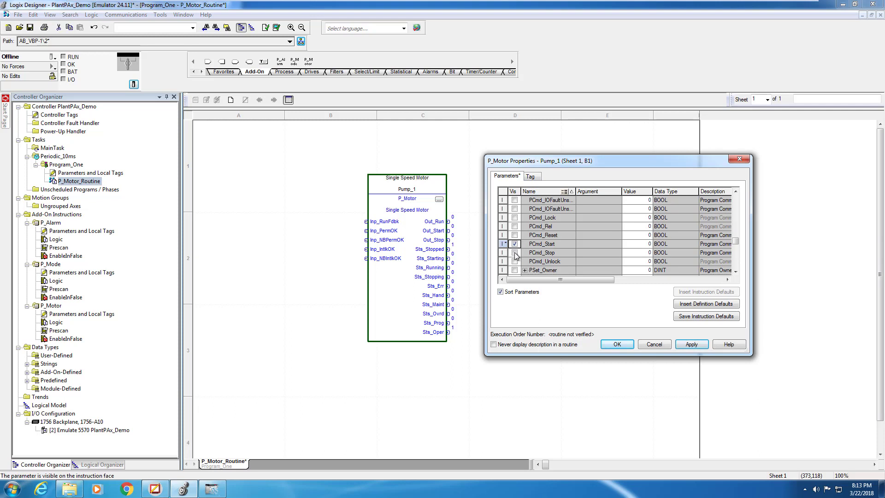
{"action": "left_click", "coordinate": [515, 252]}
{"action": "scroll", "coordinate": [515, 255], "scroll_direction": "up", "scroll_amount": 4}
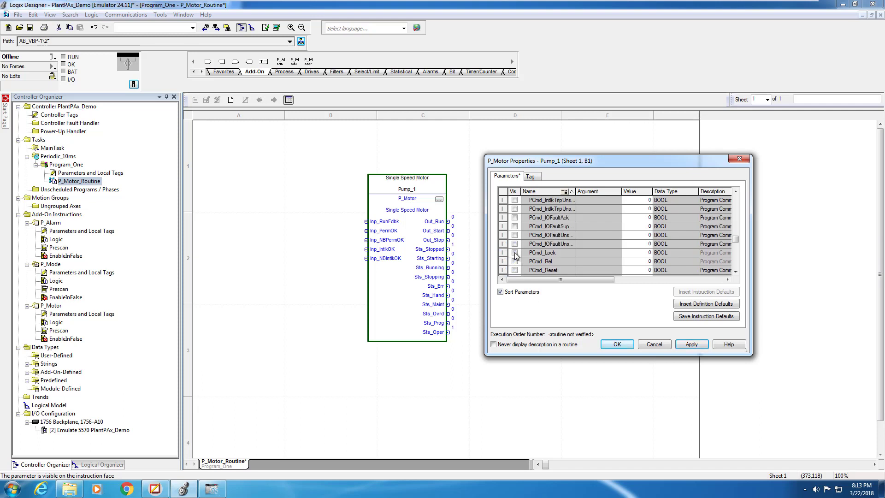
{"action": "scroll", "coordinate": [515, 255], "scroll_direction": "up", "scroll_amount": 3}
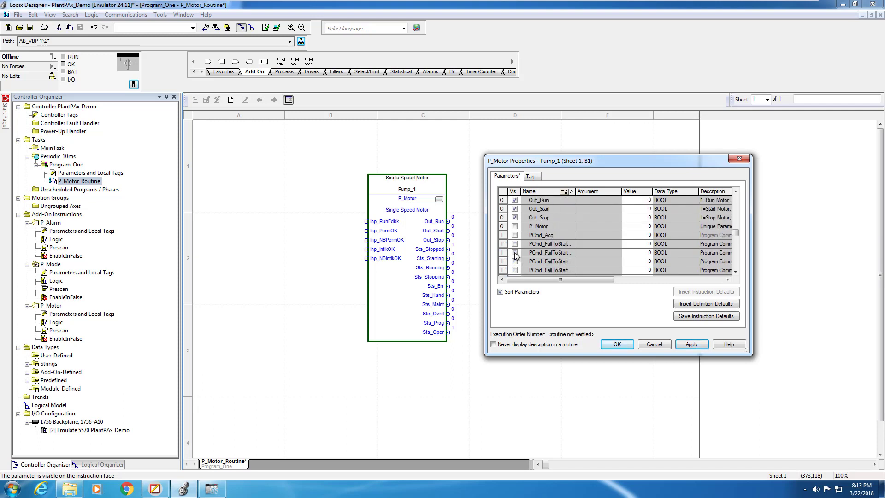
{"action": "scroll", "coordinate": [515, 256], "scroll_direction": "up", "scroll_amount": 2}
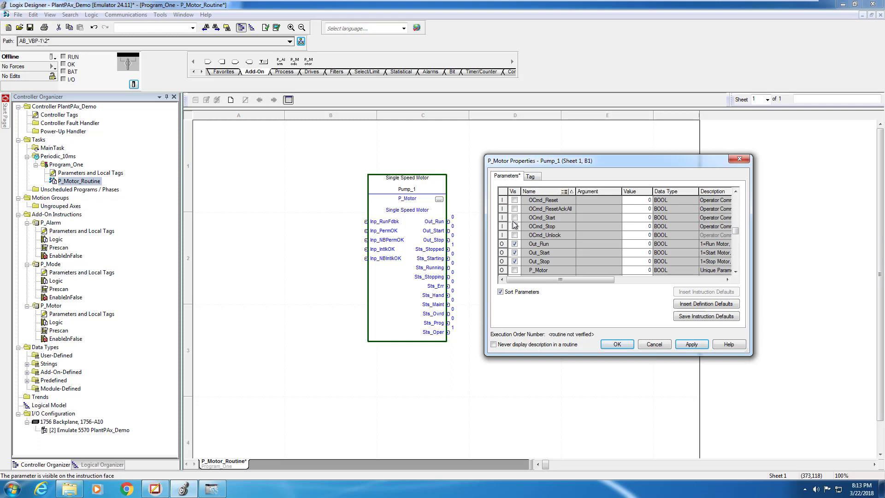
{"action": "left_click", "coordinate": [515, 217]}
{"action": "left_click", "coordinate": [515, 226]}
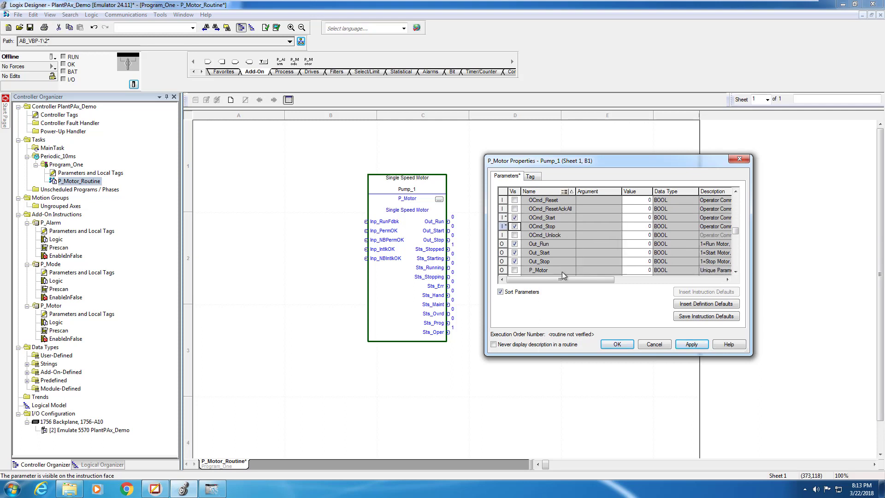
{"action": "left_click", "coordinate": [614, 344]}
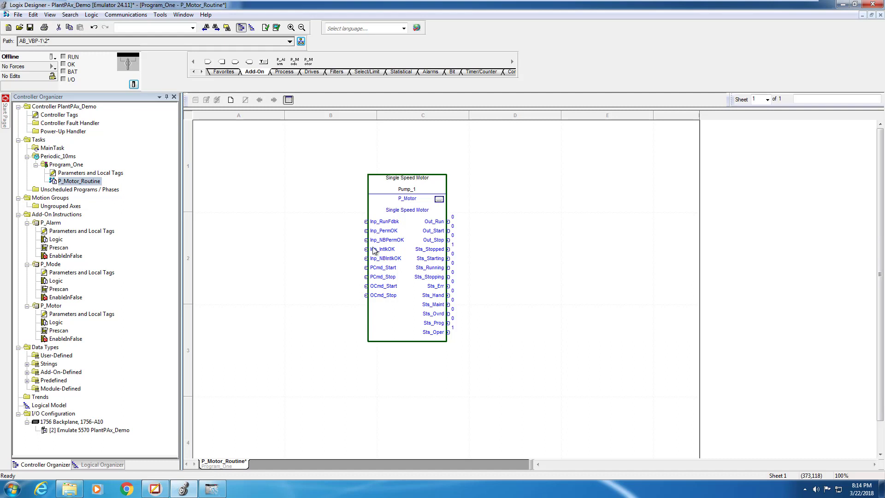
{"action": "double_click", "coordinate": [103, 173]}
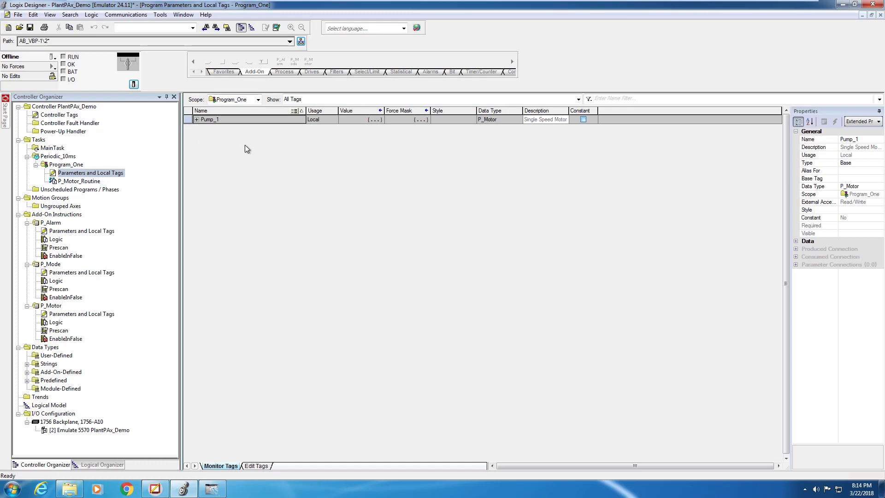
{"action": "left_click", "coordinate": [196, 120]}
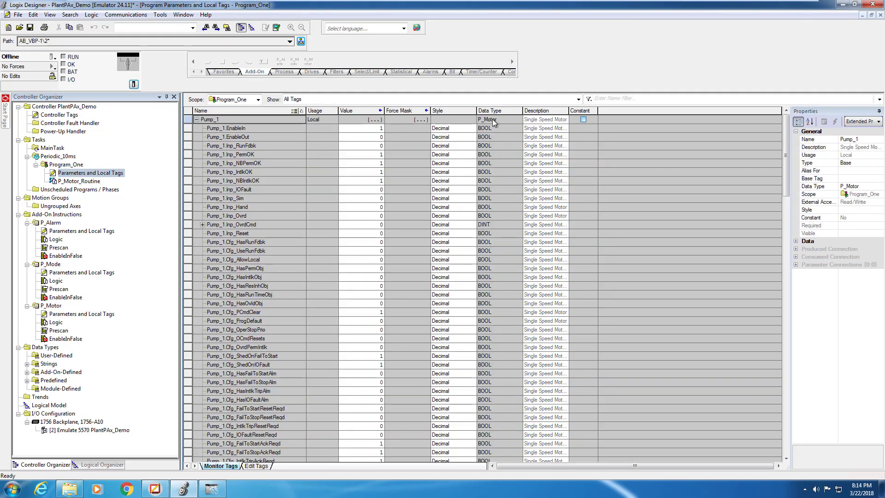
{"action": "left_click", "coordinate": [196, 120]}
{"action": "double_click", "coordinate": [60, 115]}
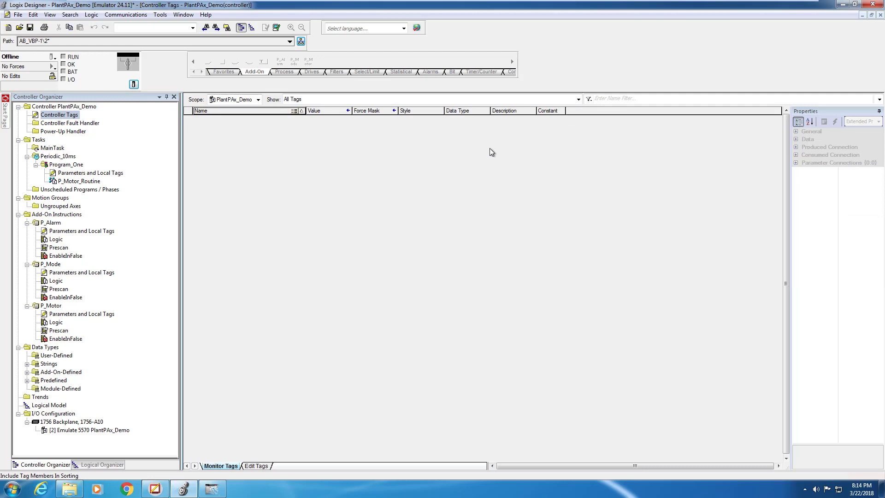
{"action": "double_click", "coordinate": [85, 182]}
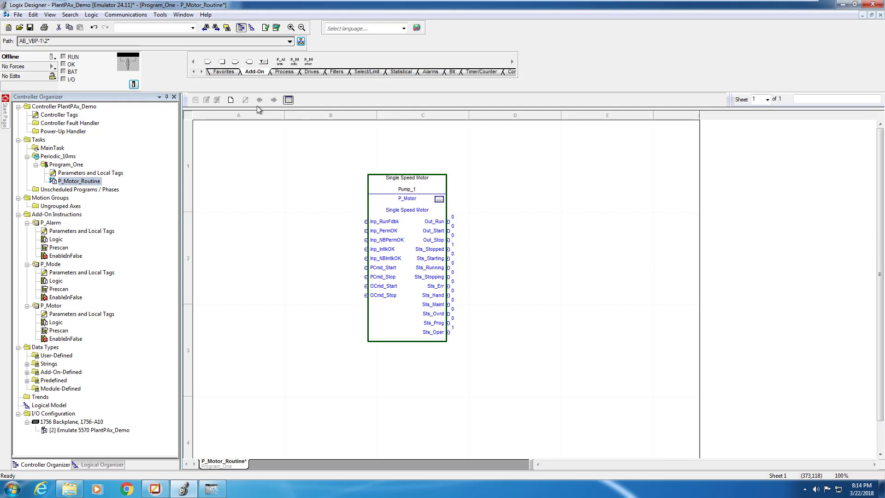
- Place an input reference named Start to the left of the Pump_1 block
{"action": "left_click", "coordinate": [207, 62]}
{"action": "left_click", "coordinate": [332, 268]}
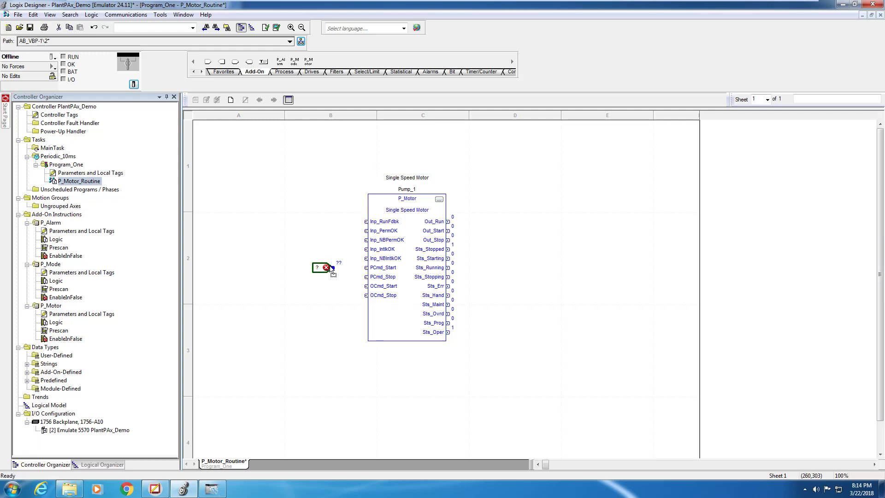
{"action": "double_click", "coordinate": [315, 267]}
{"action": "type", "text": "Start"}
{"action": "key", "text": "Return"}
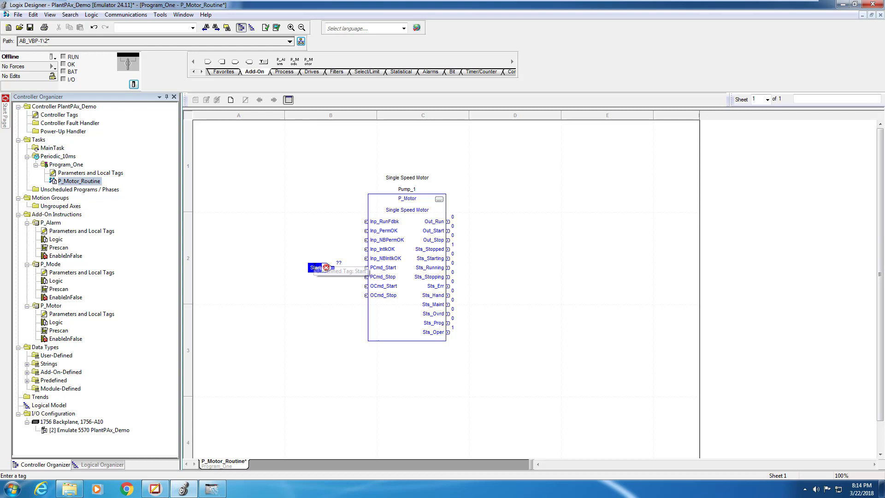
- Place an output reference to the right of the Pump_1 block, ready for naming
{"action": "left_click", "coordinate": [222, 62]}
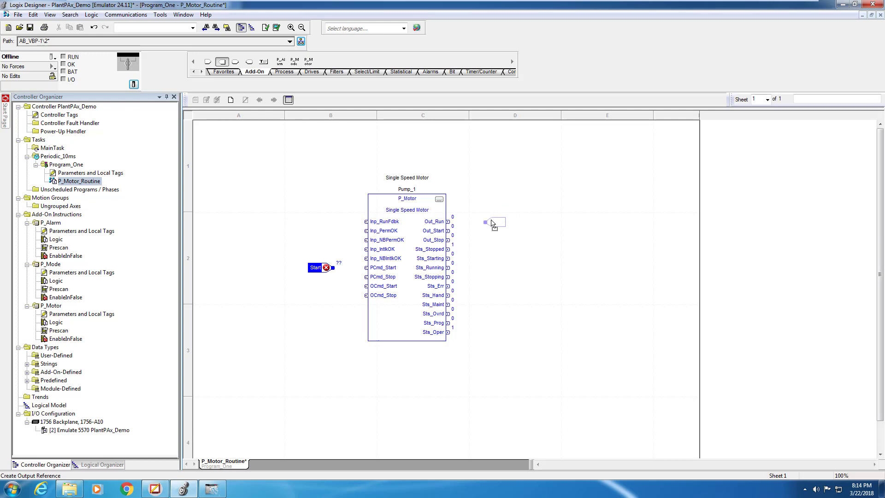
{"action": "left_click", "coordinate": [494, 222]}
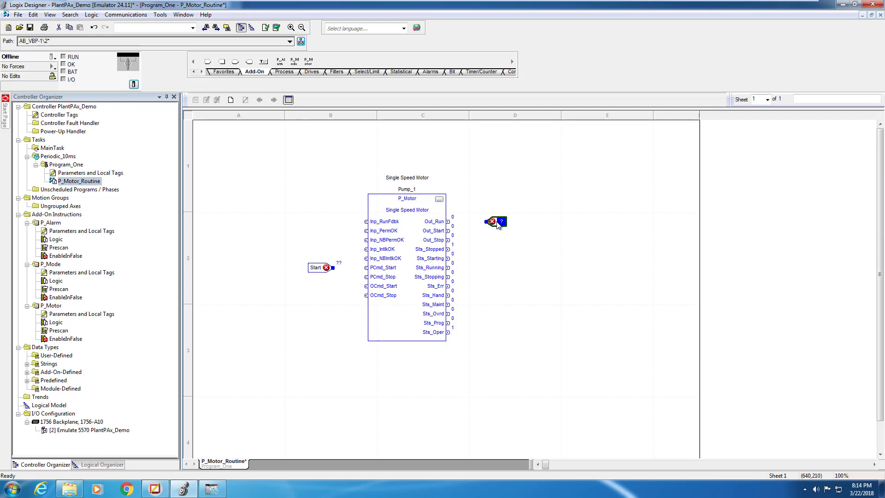
{"action": "double_click", "coordinate": [500, 223]}
- Name the output reference Running and create Running as a BOOL tag
{"action": "type", "text": "Running"}
{"action": "key", "text": "Return"}
{"action": "right_click", "coordinate": [502, 224]}
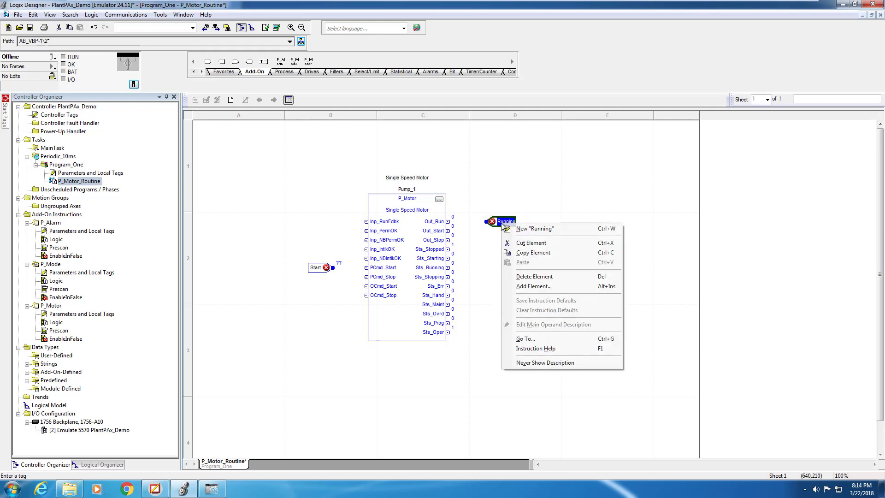
{"action": "left_click", "coordinate": [508, 229]}
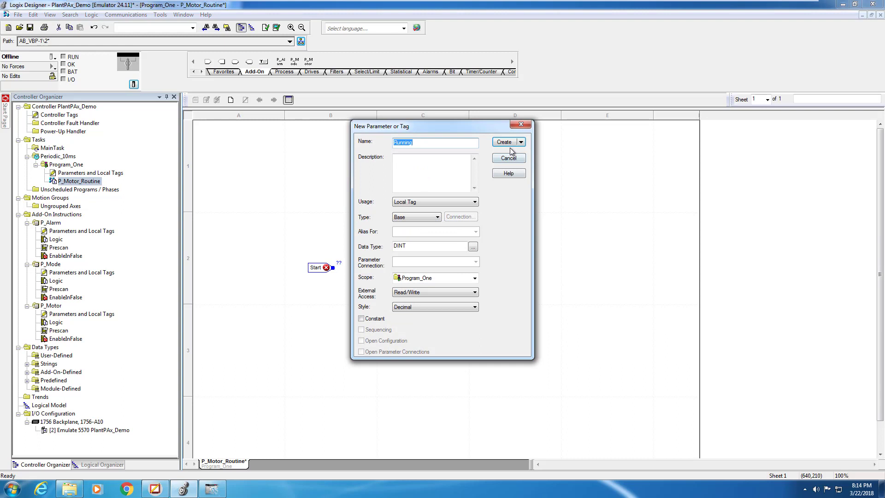
{"action": "double_click", "coordinate": [418, 246]}
{"action": "type", "text": "BOOL"}
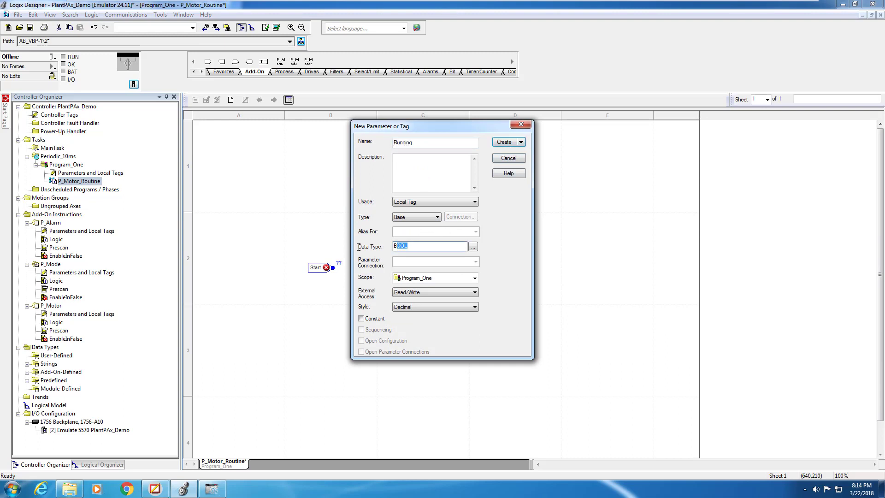
{"action": "left_click", "coordinate": [505, 142]}
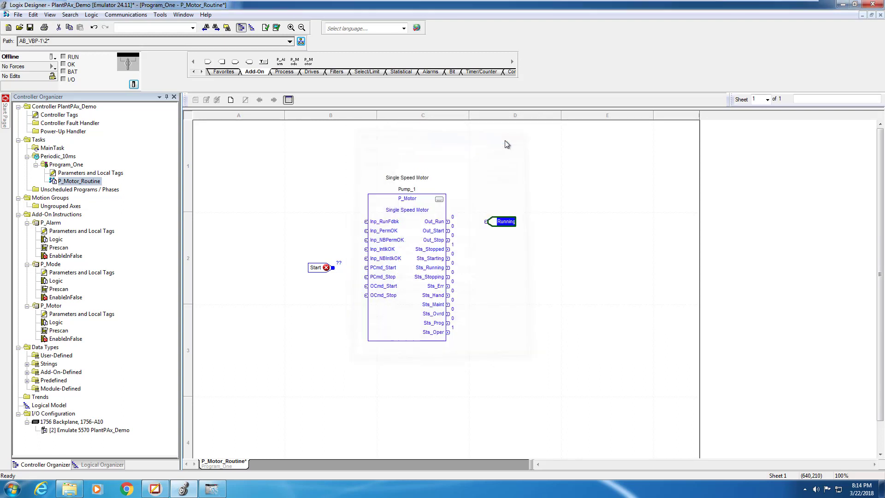
- Wire Out_Run to Running and Start to PCmd_Start, then create the Start BOOL tag
{"action": "left_click_drag", "start_coordinate": [486, 222], "coordinate": [448, 221]}
{"action": "left_click_drag", "start_coordinate": [332, 268], "coordinate": [366, 267]}
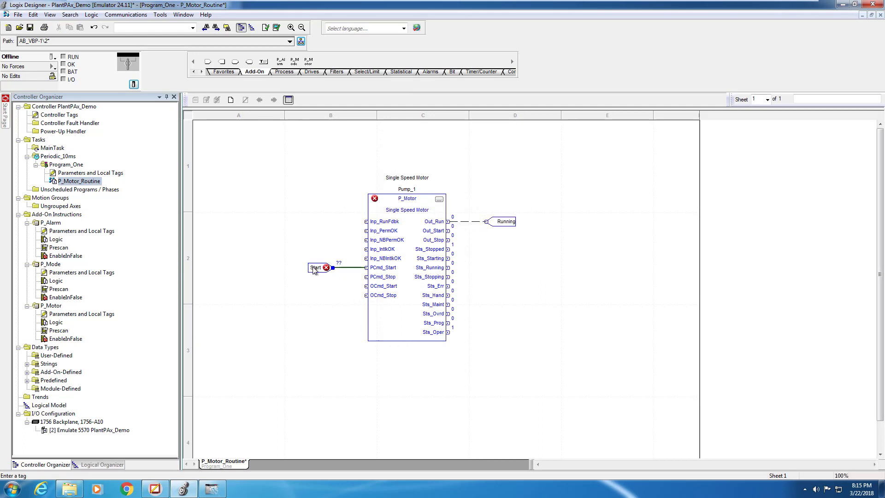
{"action": "right_click", "coordinate": [315, 268]}
{"action": "left_click", "coordinate": [318, 272]}
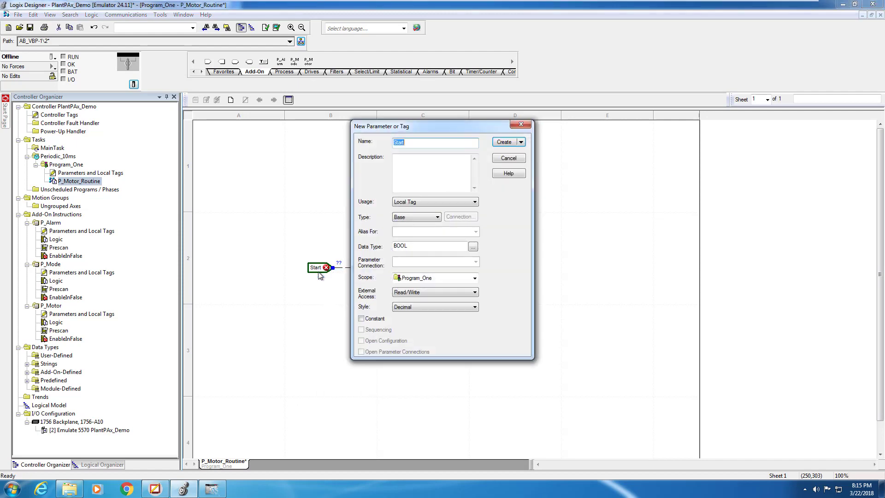
{"action": "left_click", "coordinate": [508, 141]}
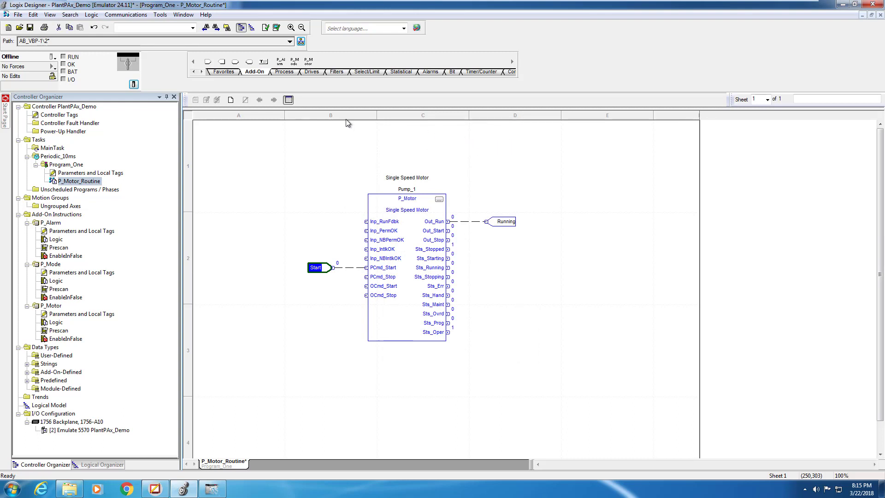
- Save the project and verify the controller, confirming no errors or warnings
{"action": "left_click", "coordinate": [31, 29]}
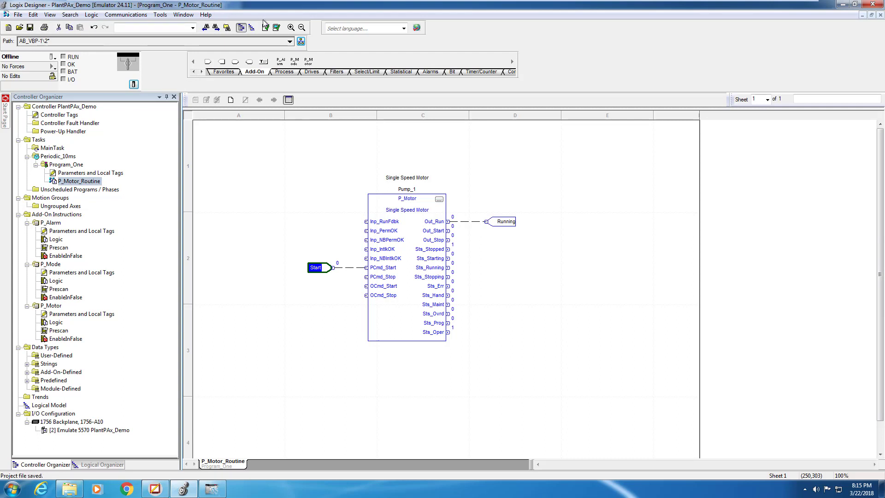
{"action": "left_click", "coordinate": [276, 28]}
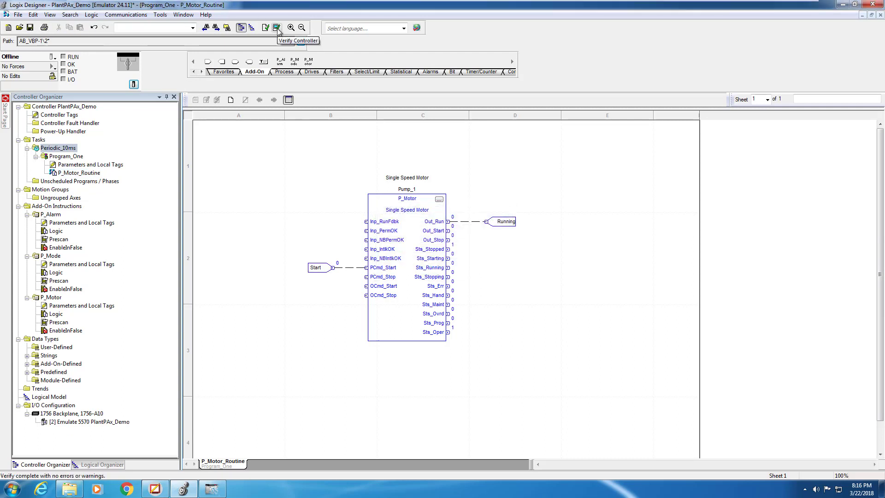
{"action": "left_click", "coordinate": [277, 29]}
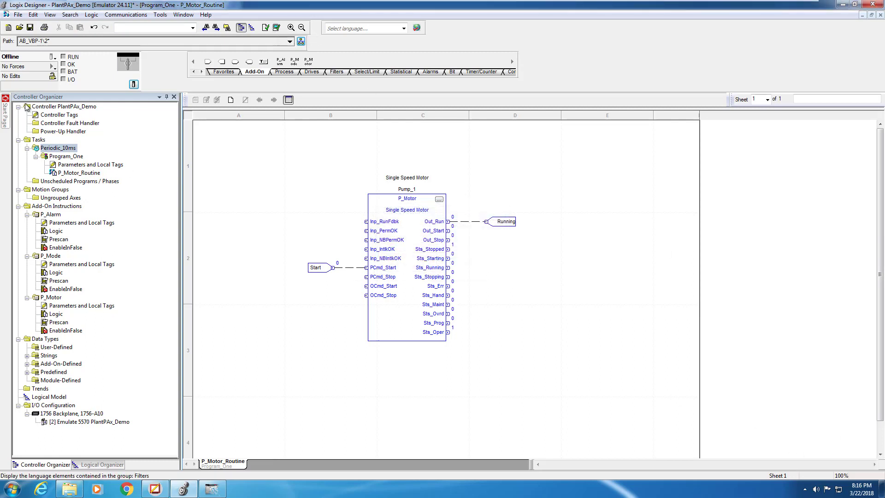
{"action": "left_click", "coordinate": [53, 58]}
- Download PlantPAx_Demo to the emulated controller, leaving it in Remote Program mode
{"action": "left_click", "coordinate": [76, 87]}
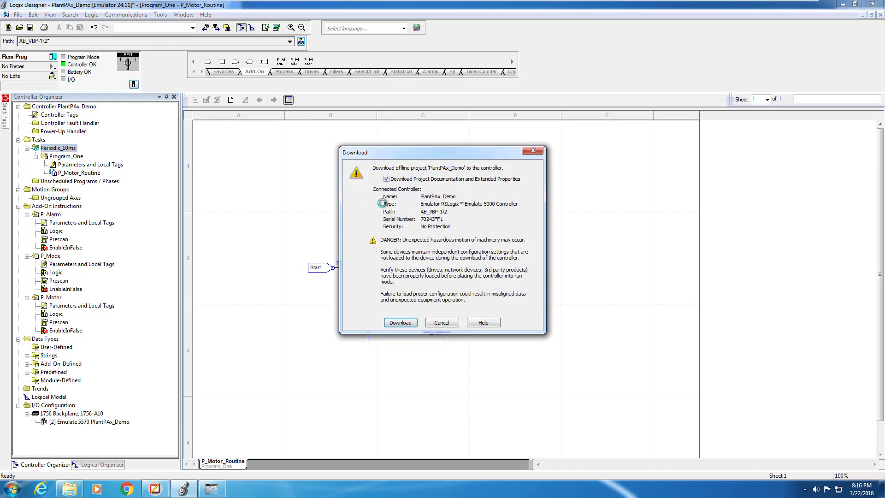
{"action": "left_click", "coordinate": [406, 320]}
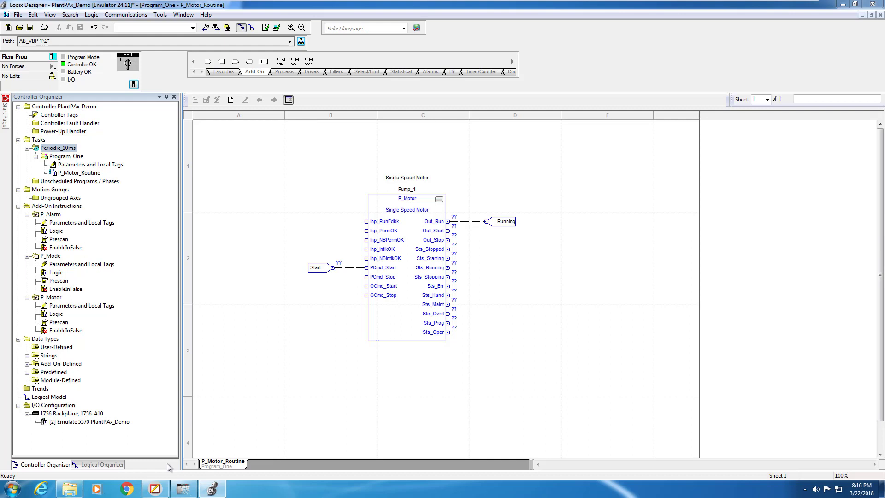
- Open Add Component Into Application for the Images folder in FactoryTalk View Studio
{"action": "left_click", "coordinate": [155, 489]}
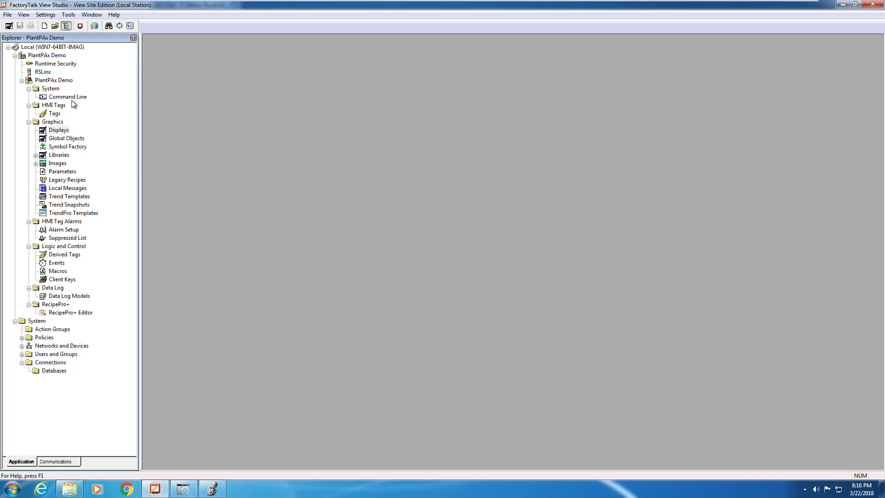
{"action": "right_click", "coordinate": [59, 164]}
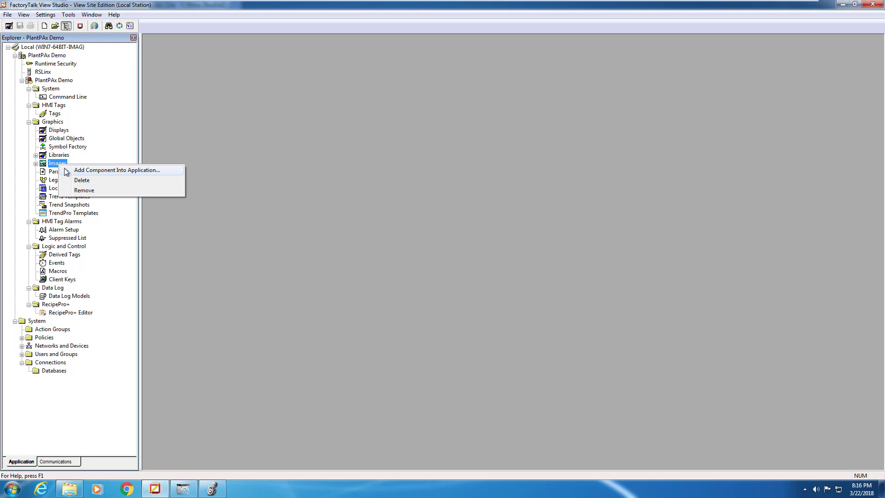
{"action": "left_click", "coordinate": [67, 170]}
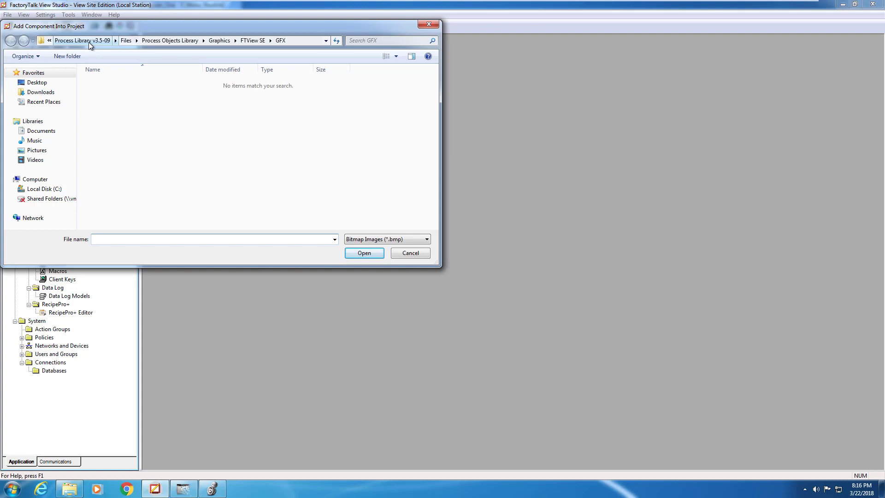
- In the library's Graphics > Images folder, filter to PNG Images (*.png) and select all files
{"action": "left_click", "coordinate": [220, 41]}
{"action": "left_click", "coordinate": [102, 103]}
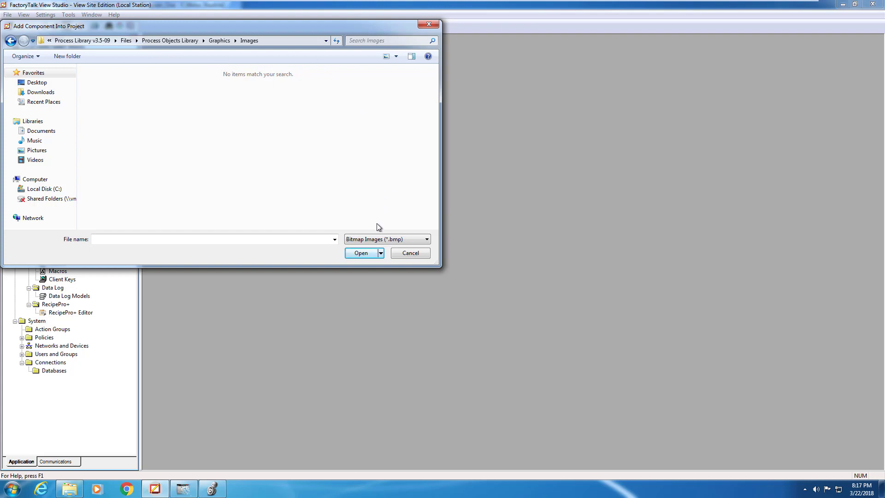
{"action": "left_click", "coordinate": [377, 239]}
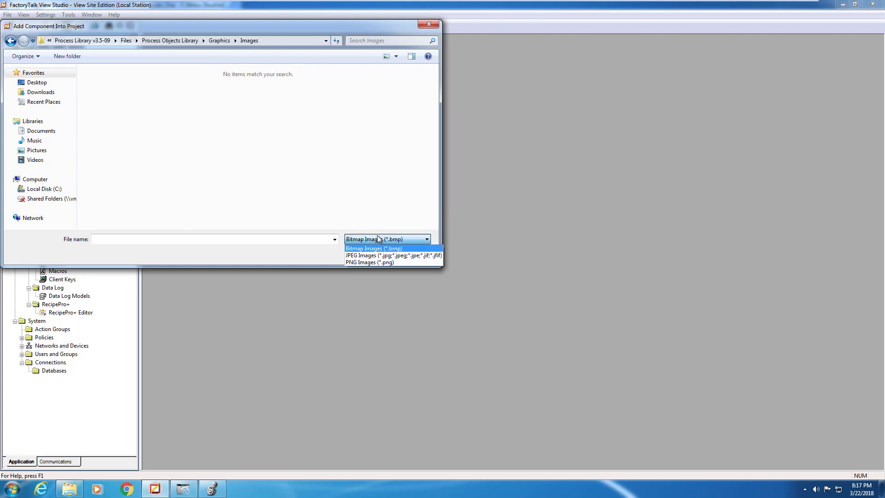
{"action": "left_click", "coordinate": [375, 262]}
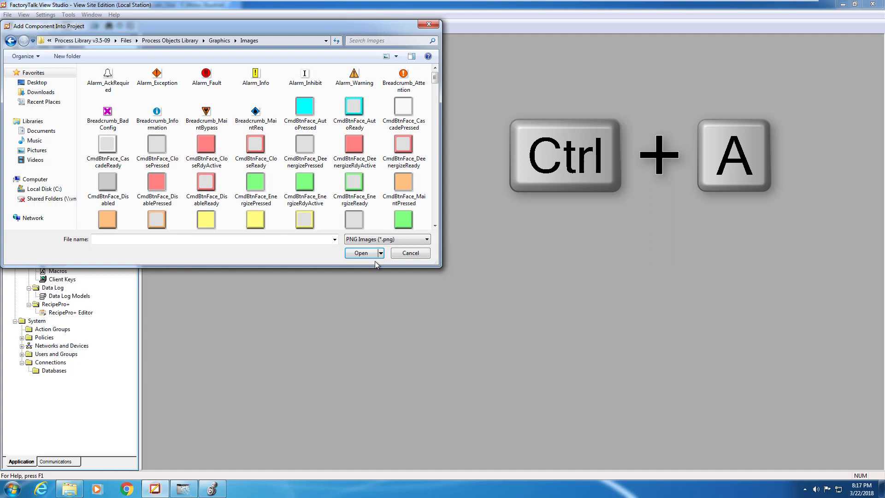
{"action": "left_click", "coordinate": [112, 75]}
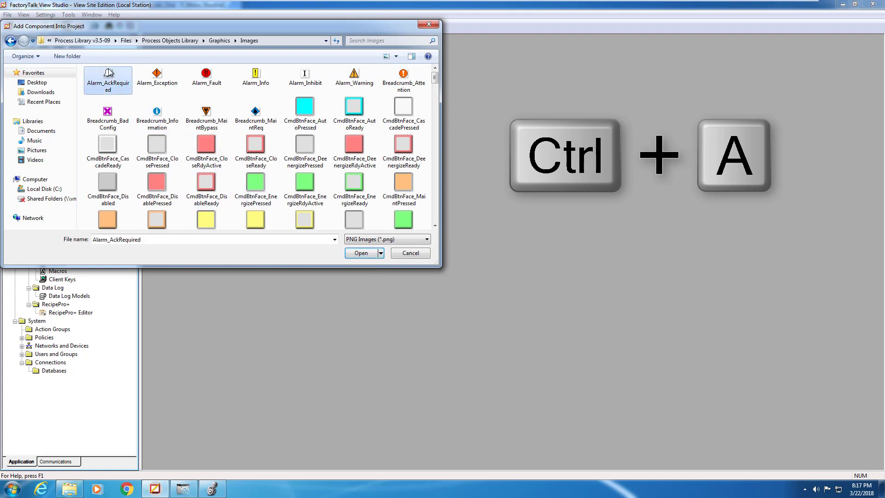
{"action": "key", "text": "ctrl+a"}
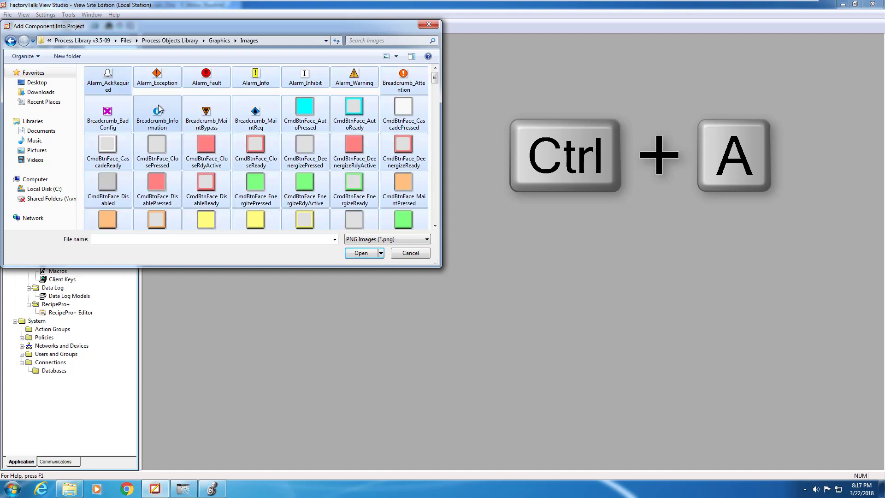
- Import the selected PNG alarm and button-face images into the application's Images
{"action": "left_click", "coordinate": [359, 252]}
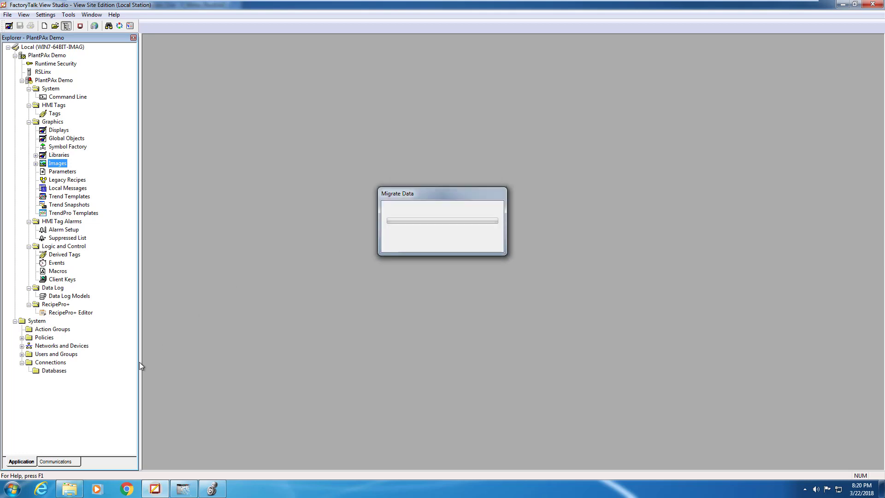
- Open SYSLIB-RM006G (P_Motor).pdf from Process Library v3.5-09 > Documents > Process Library Manuals > Motors
{"action": "left_click", "coordinate": [79, 492]}
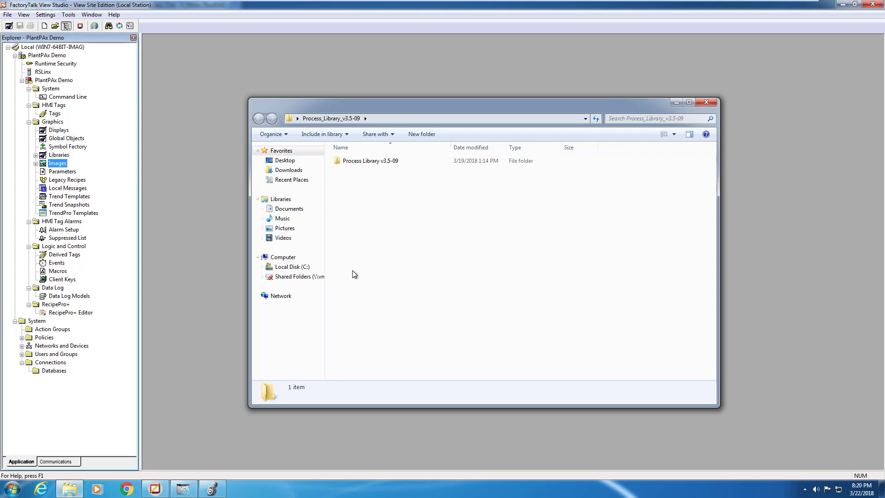
{"action": "left_click", "coordinate": [367, 161]}
{"action": "double_click", "coordinate": [366, 162]}
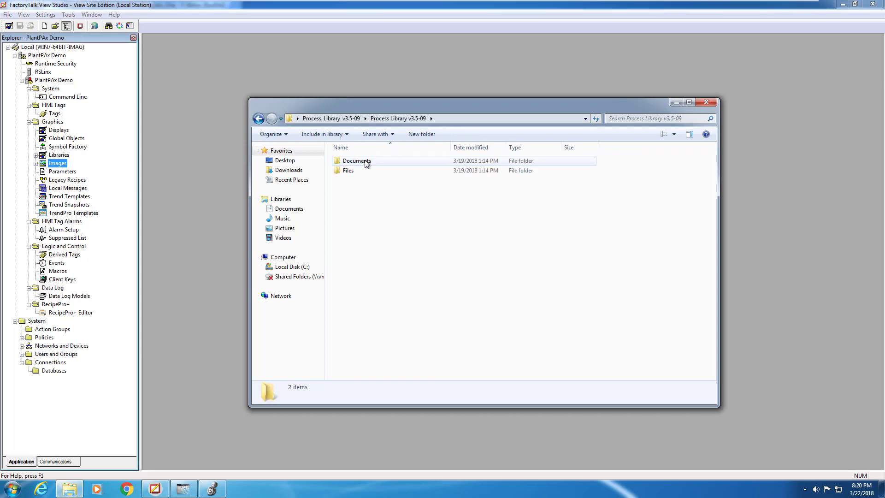
{"action": "double_click", "coordinate": [366, 161]}
{"action": "double_click", "coordinate": [367, 161]}
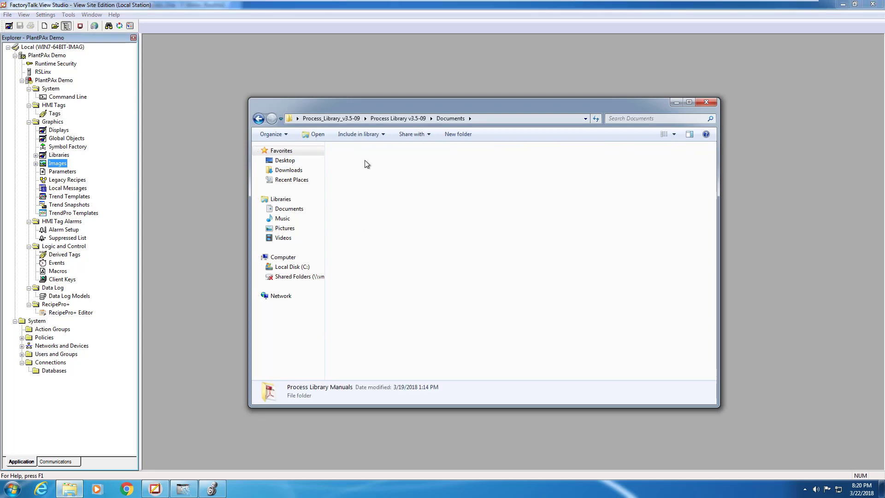
{"action": "double_click", "coordinate": [351, 190]}
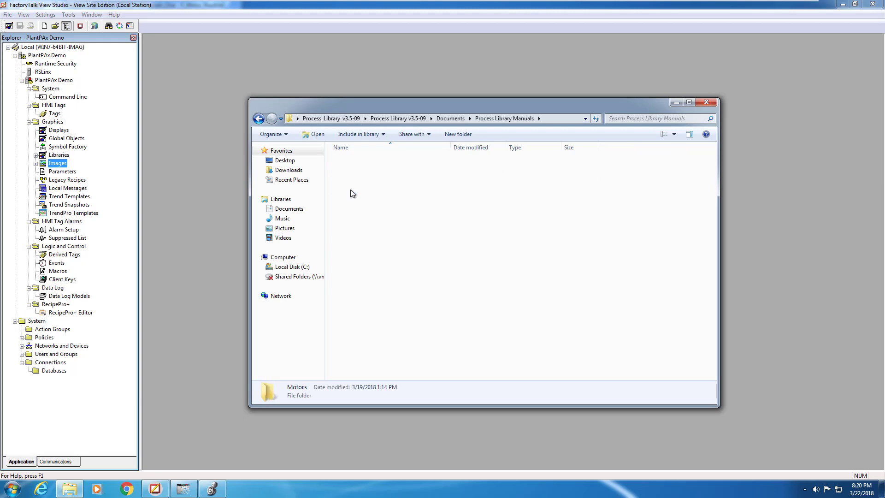
{"action": "left_click", "coordinate": [368, 161]}
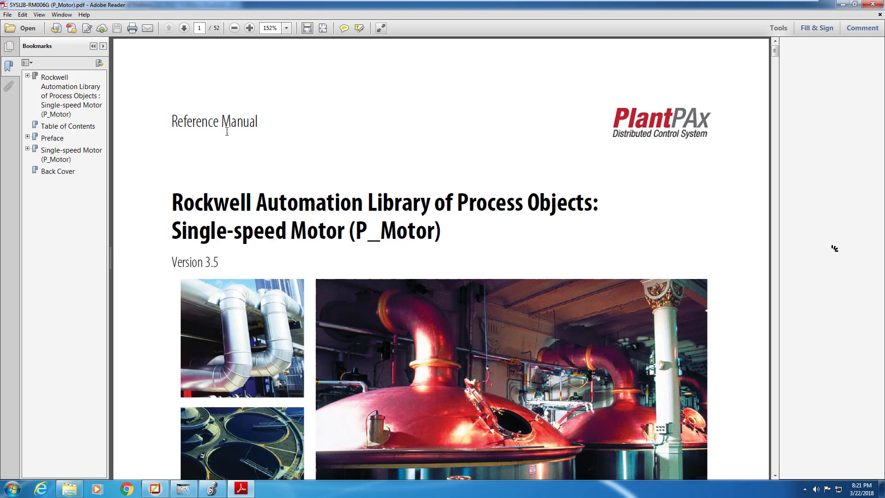
- Jump from the table of contents to Visualization Files and review Tables 2–4
{"action": "left_click", "coordinate": [89, 128]}
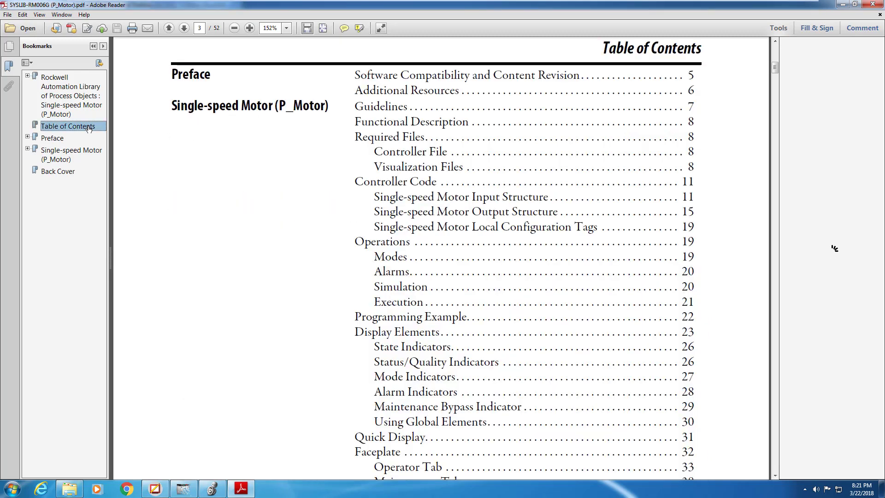
{"action": "left_click", "coordinate": [426, 171]}
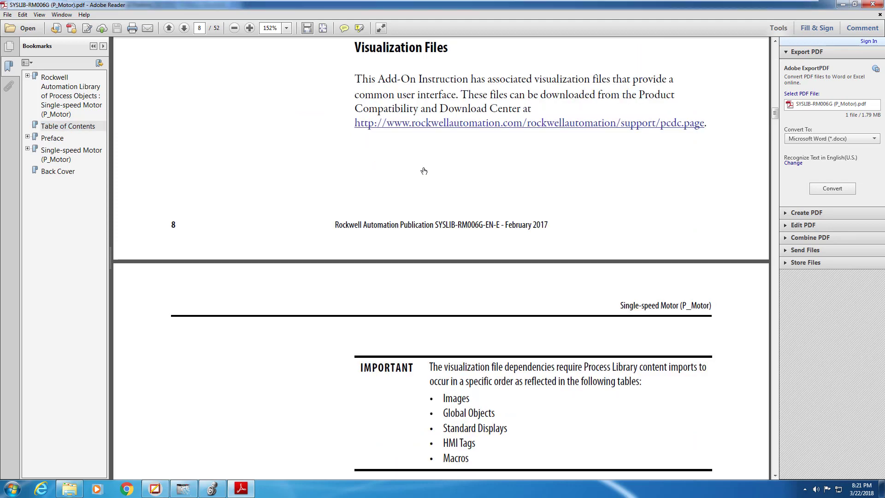
{"action": "scroll", "coordinate": [421, 170], "scroll_direction": "down", "scroll_amount": 3}
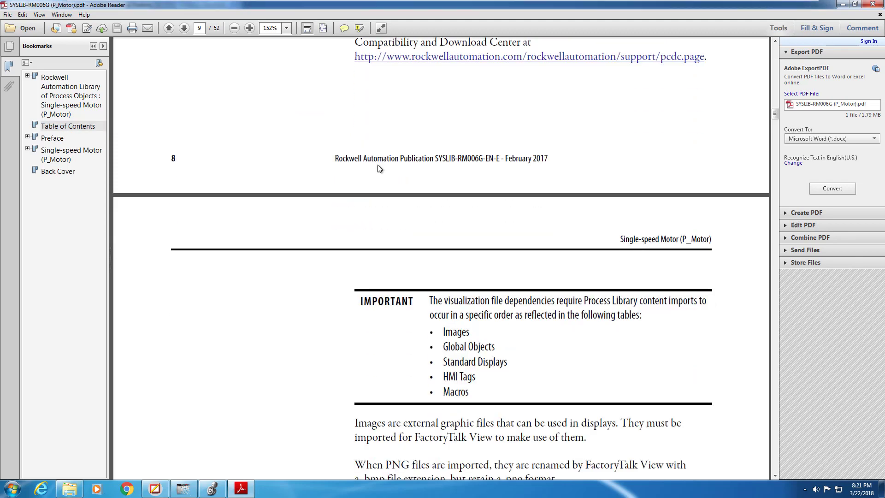
{"action": "scroll", "coordinate": [379, 168], "scroll_direction": "down", "scroll_amount": 2}
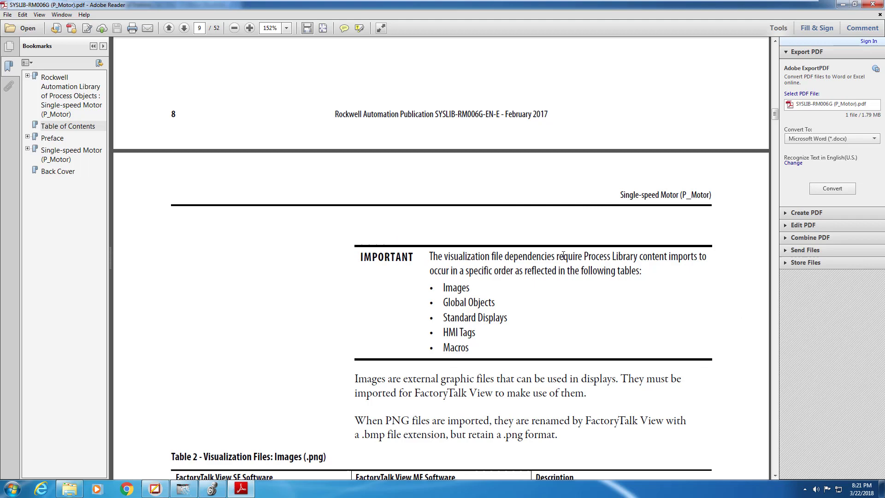
{"action": "scroll", "coordinate": [555, 263], "scroll_direction": "down", "scroll_amount": 4}
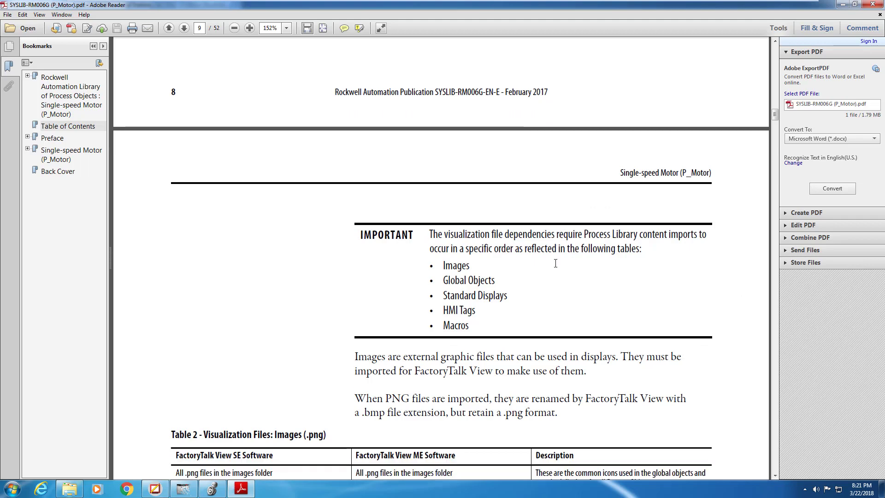
{"action": "scroll", "coordinate": [553, 261], "scroll_direction": "down", "scroll_amount": 1}
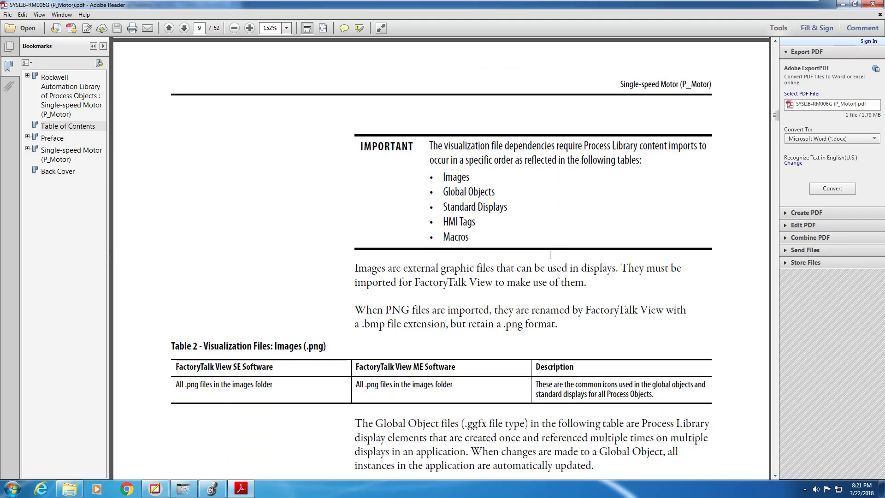
{"action": "scroll", "coordinate": [488, 192], "scroll_direction": "down", "scroll_amount": 3}
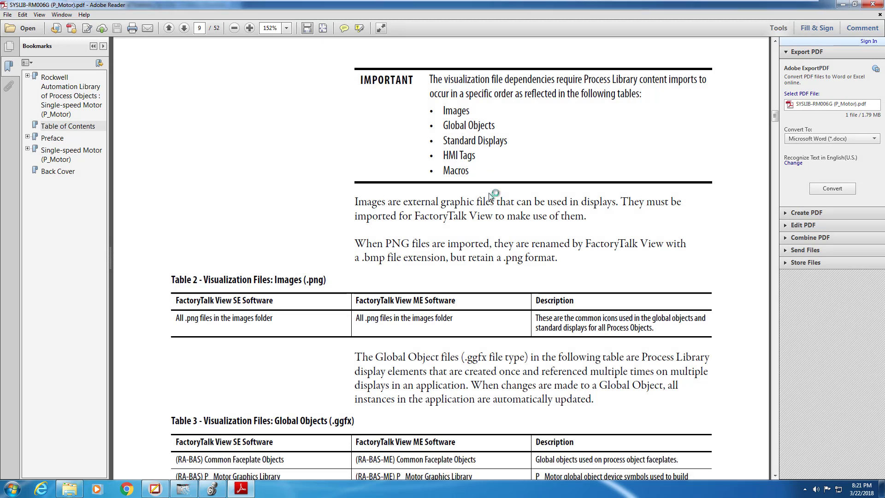
{"action": "scroll", "coordinate": [491, 196], "scroll_direction": "down", "scroll_amount": 1}
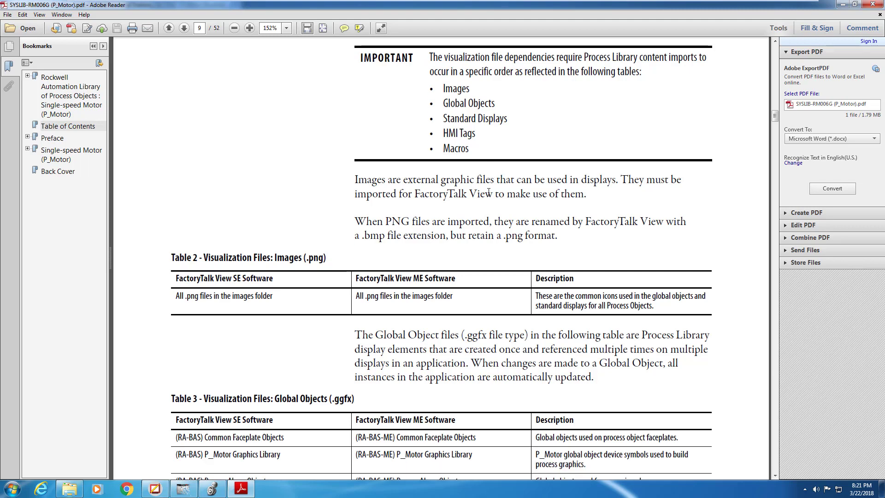
{"action": "scroll", "coordinate": [488, 192], "scroll_direction": "down", "scroll_amount": 3}
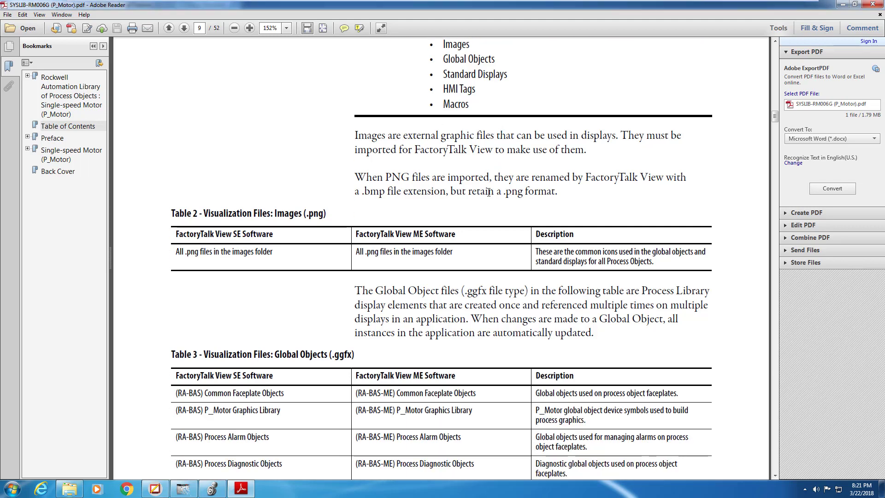
{"action": "scroll", "coordinate": [490, 196], "scroll_direction": "down", "scroll_amount": 1}
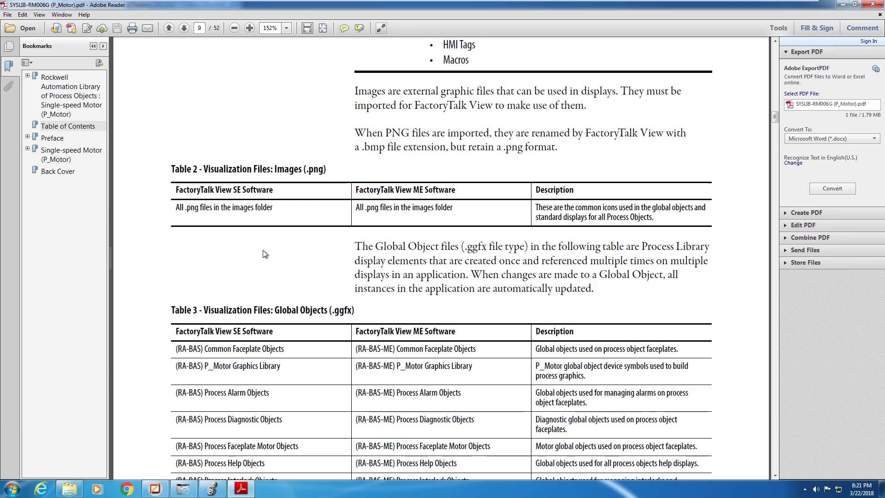
{"action": "scroll", "coordinate": [251, 163], "scroll_direction": "down", "scroll_amount": 5}
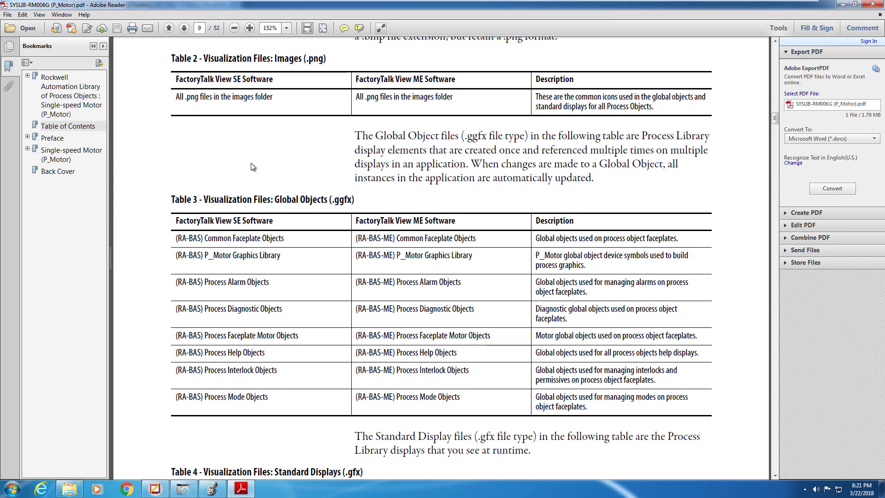
{"action": "scroll", "coordinate": [251, 166], "scroll_direction": "down", "scroll_amount": 1}
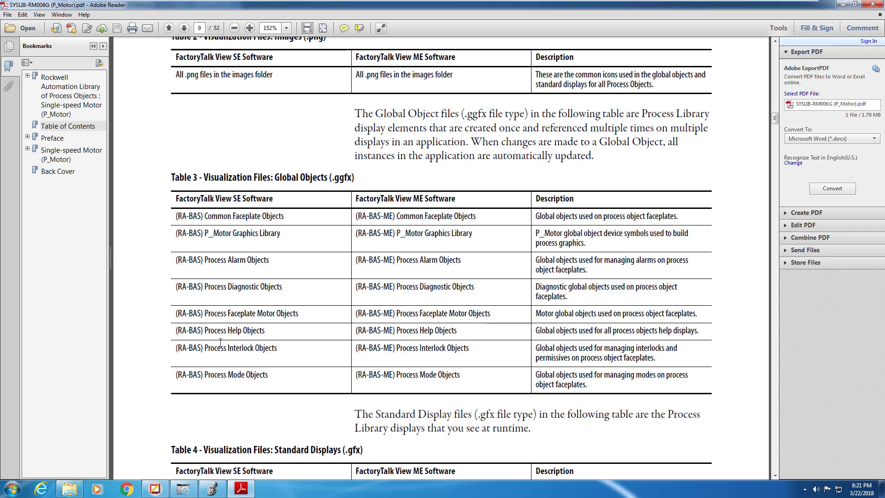
{"action": "scroll", "coordinate": [247, 376], "scroll_direction": "down", "scroll_amount": 3}
{"action": "scroll", "coordinate": [248, 376], "scroll_direction": "down", "scroll_amount": 14}
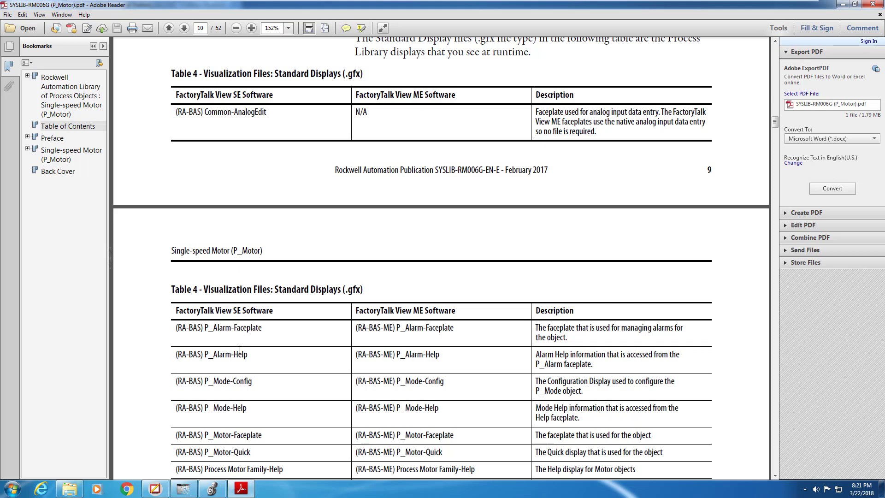
{"action": "scroll", "coordinate": [241, 353], "scroll_direction": "down", "scroll_amount": 1}
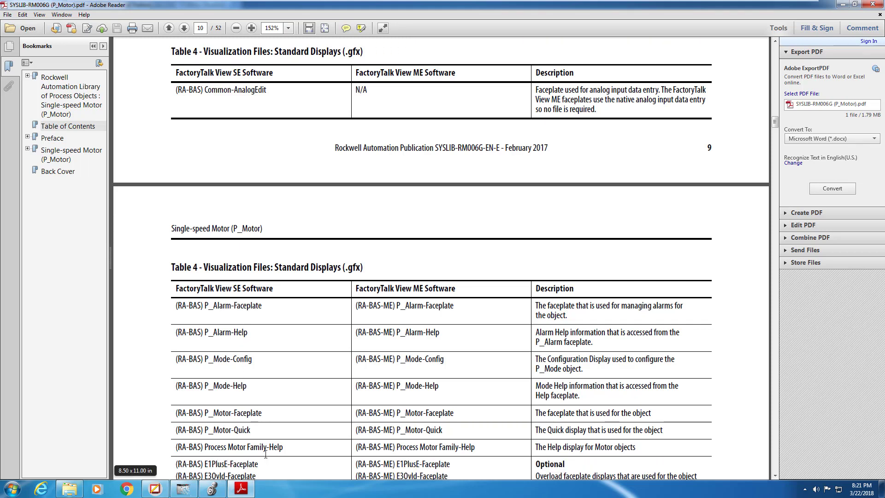
{"action": "scroll", "coordinate": [264, 429], "scroll_direction": "up", "scroll_amount": 15}
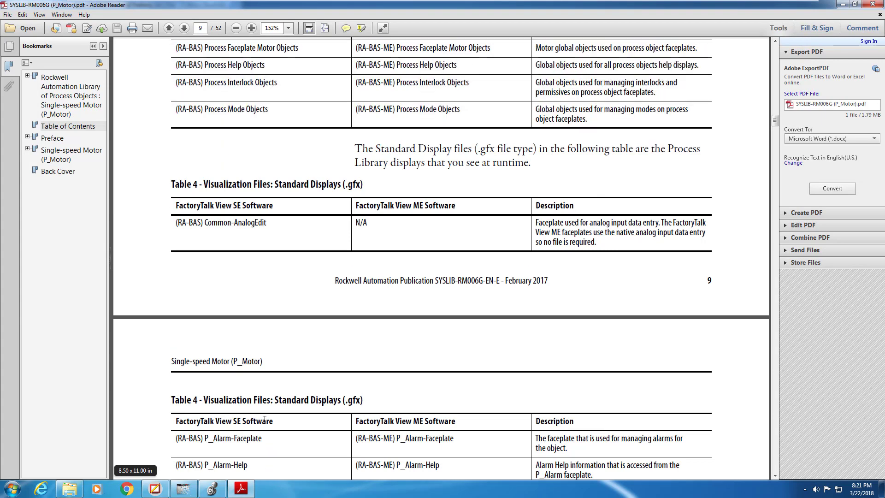
{"action": "scroll", "coordinate": [265, 423], "scroll_direction": "up", "scroll_amount": 1}
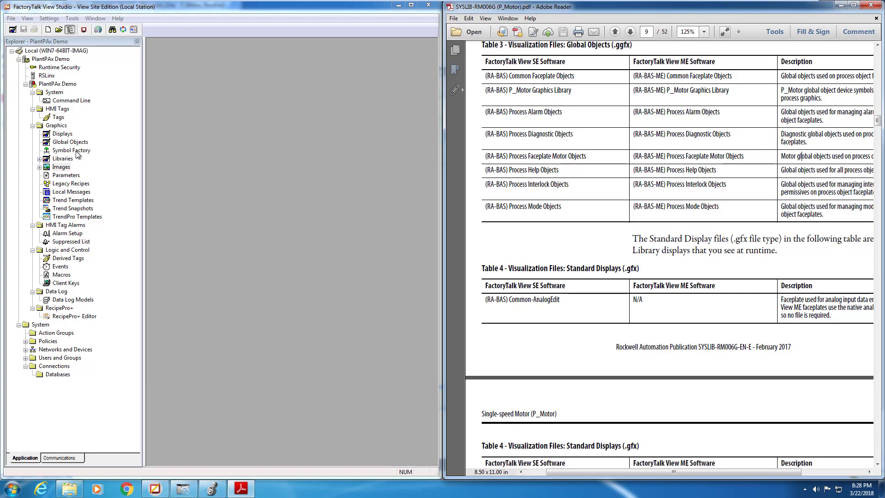
- Start adding components to Global Objects, browsing to Graphics > FTView SE > Global Objects
{"action": "right_click", "coordinate": [72, 145]}
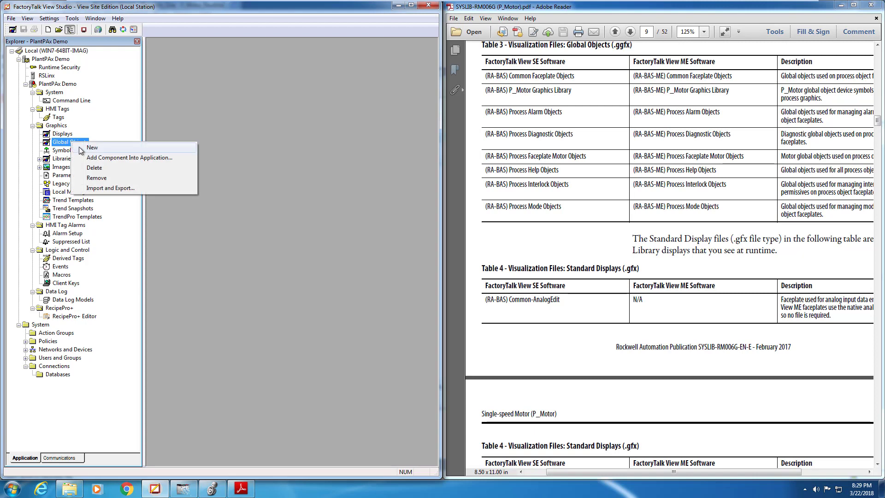
{"action": "left_click", "coordinate": [88, 158]}
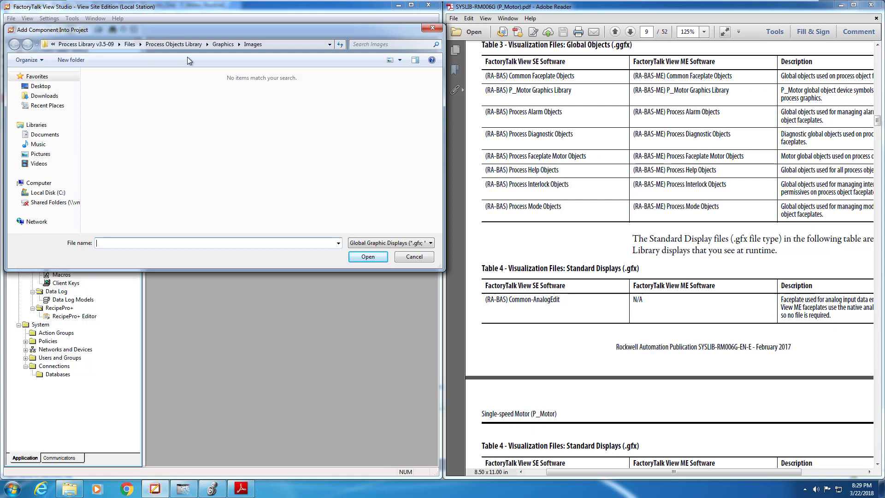
{"action": "left_click", "coordinate": [217, 44]}
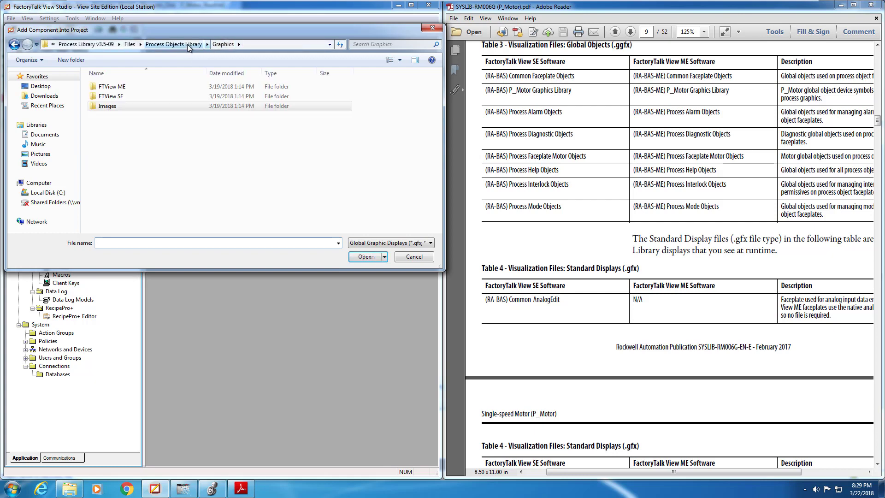
{"action": "double_click", "coordinate": [113, 95]}
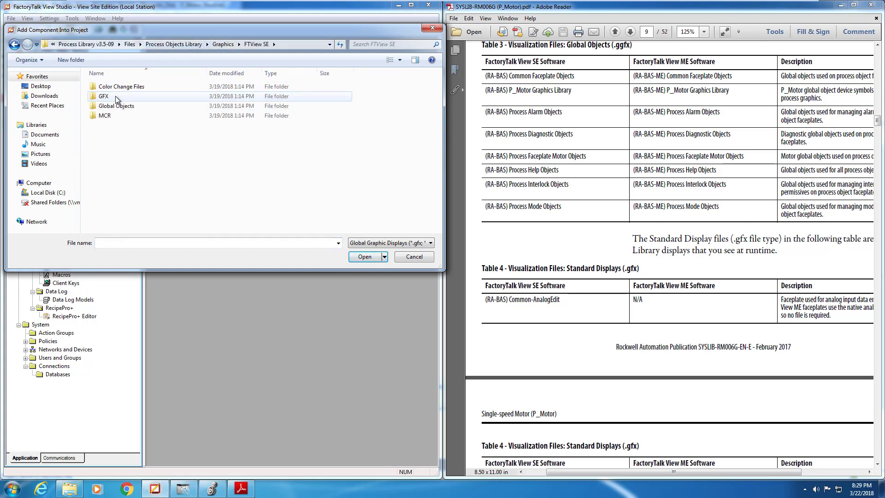
{"action": "double_click", "coordinate": [113, 106]}
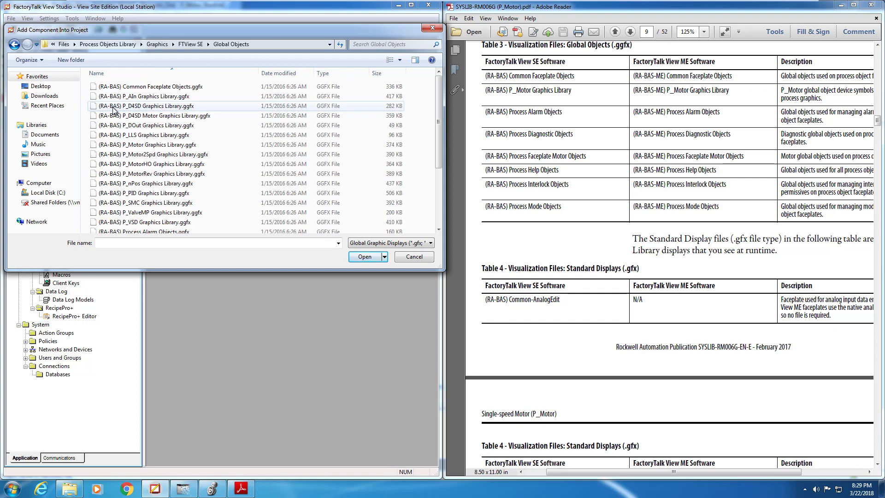
- Import Common Faceplate, P_Motor Graphics Library, and Process Alarm, Diagnostic, Faceplate Motor, Help, Interlock files
{"action": "left_click", "coordinate": [135, 87]}
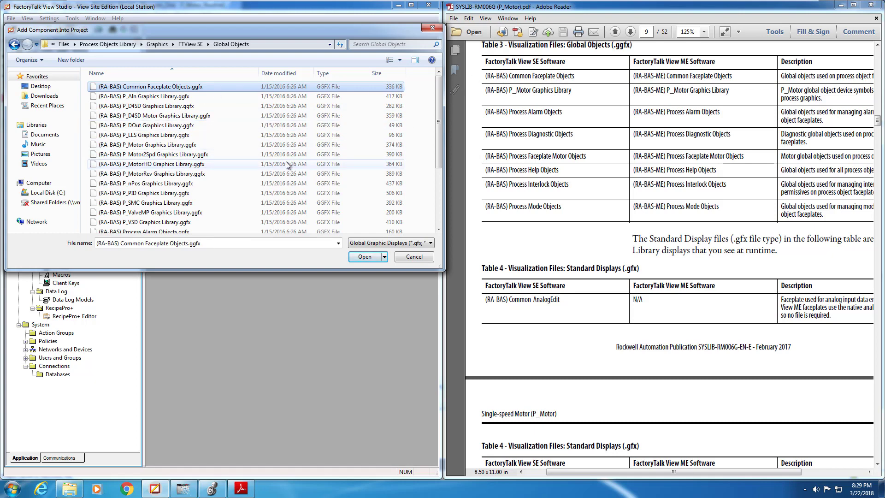
{"action": "left_click", "coordinate": [232, 146], "text": "ctrl"}
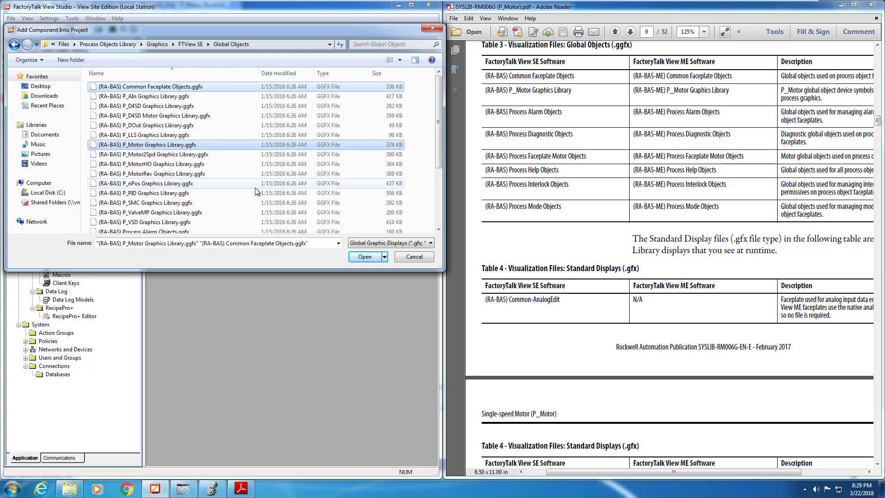
{"action": "scroll", "coordinate": [175, 184], "scroll_direction": "down", "scroll_amount": 1}
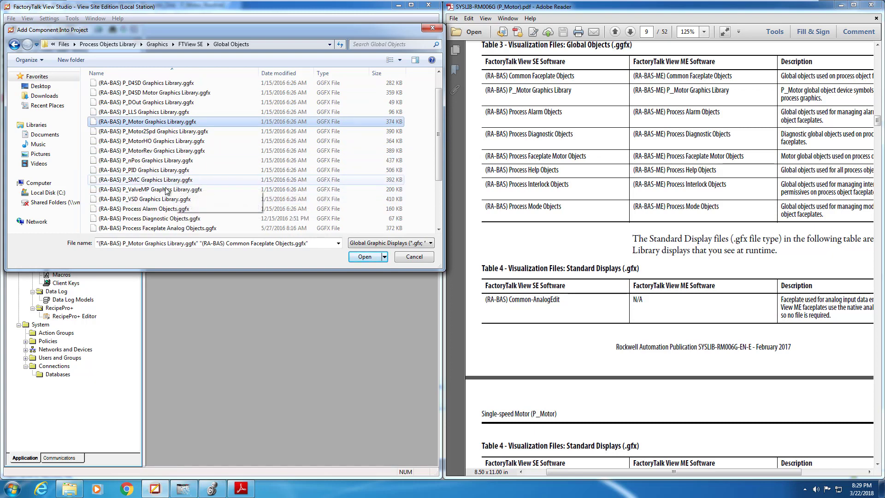
{"action": "left_click", "coordinate": [203, 208], "text": "ctrl"}
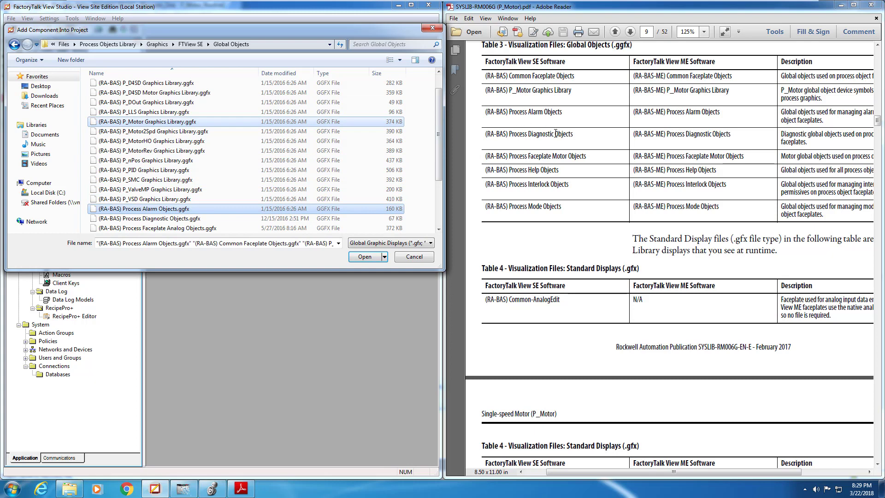
{"action": "left_click", "coordinate": [192, 219], "text": "ctrl"}
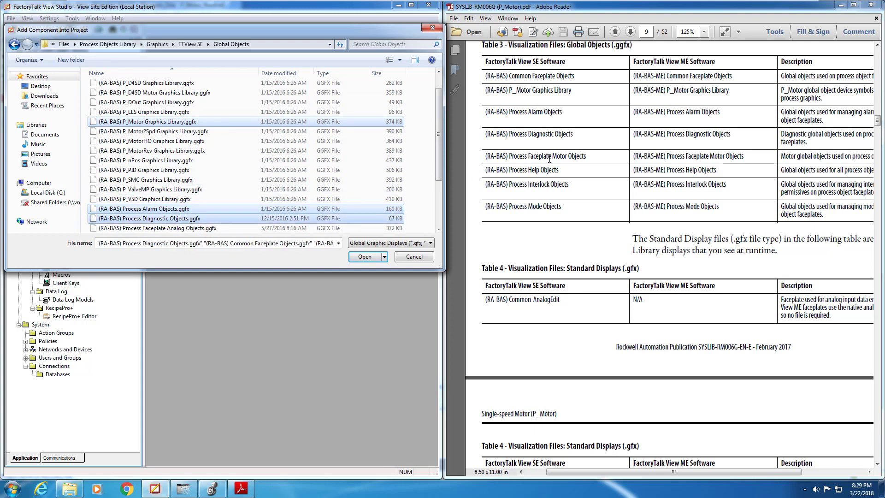
{"action": "scroll", "coordinate": [270, 209], "scroll_direction": "down", "scroll_amount": 2}
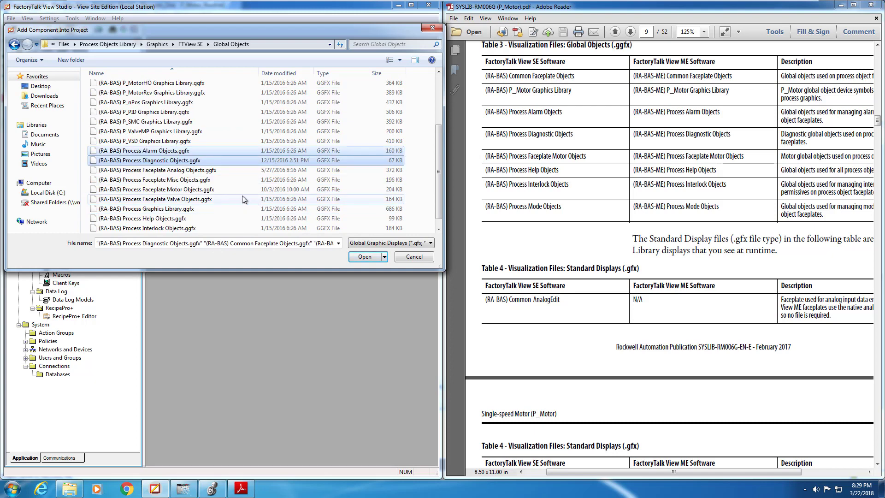
{"action": "left_click", "coordinate": [209, 190], "text": "ctrl"}
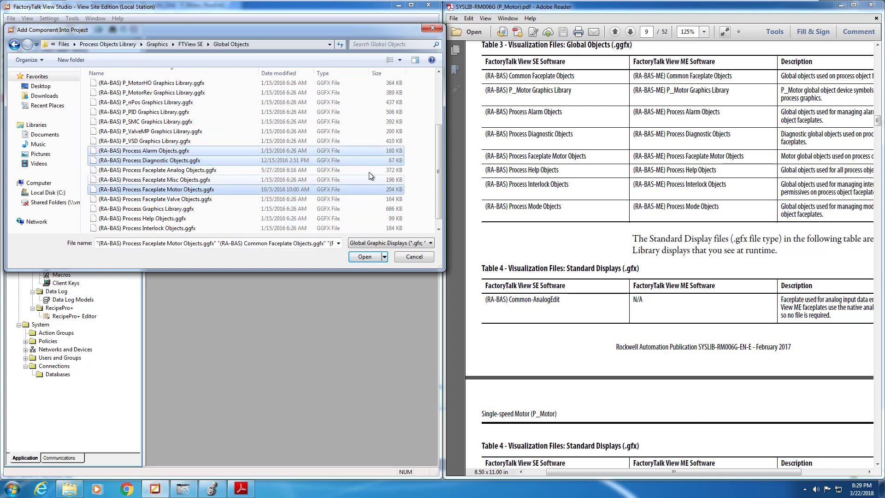
{"action": "left_click", "coordinate": [188, 219], "text": "ctrl"}
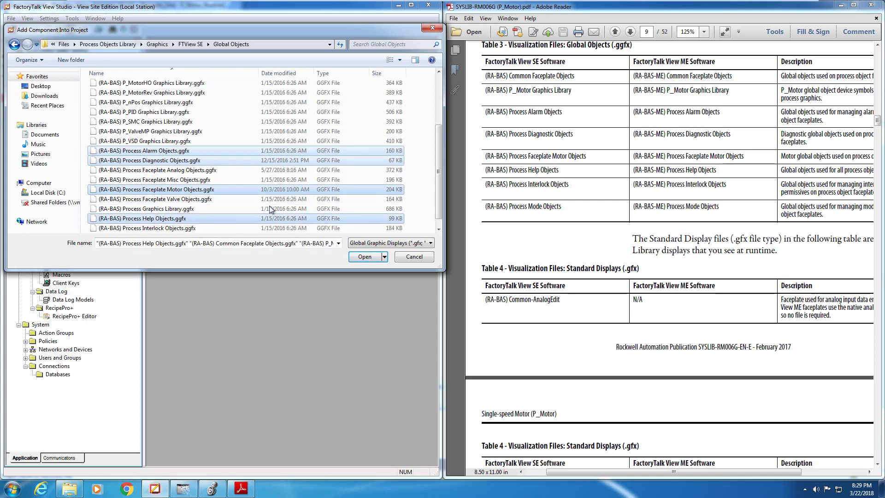
{"action": "scroll", "coordinate": [242, 213], "scroll_direction": "down", "scroll_amount": 1}
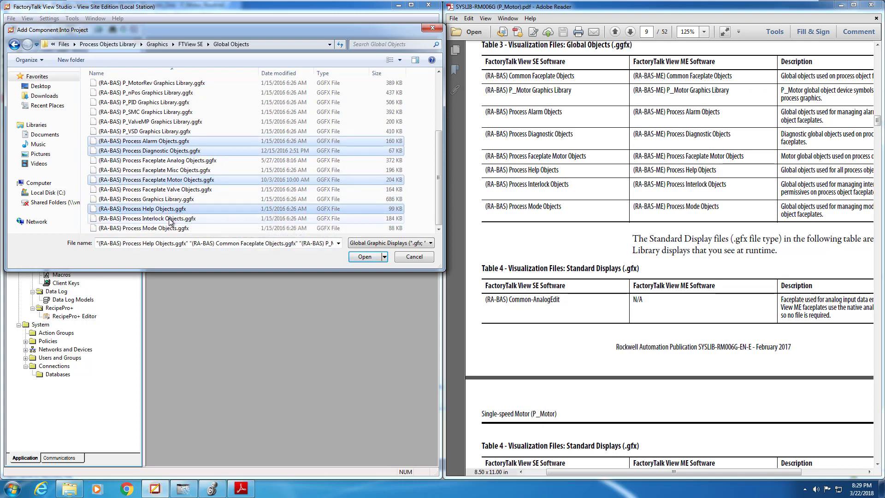
{"action": "left_click", "coordinate": [184, 219], "text": "ctrl"}
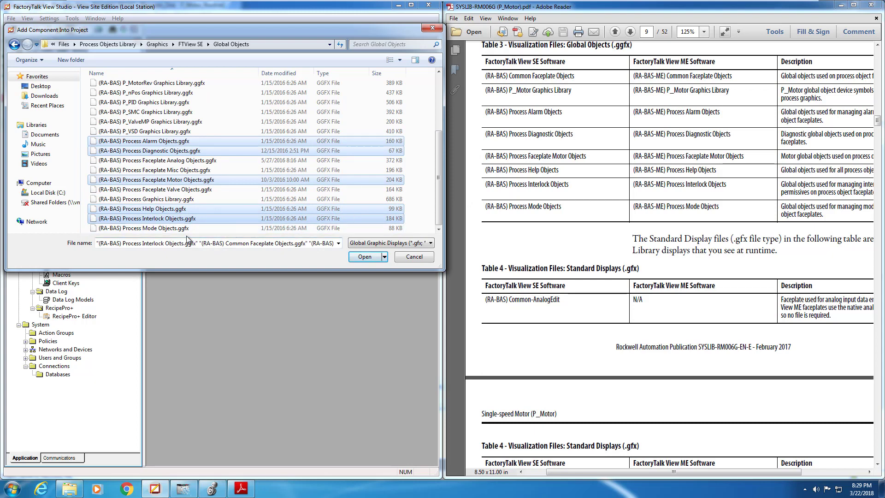
{"action": "left_click", "coordinate": [353, 259]}
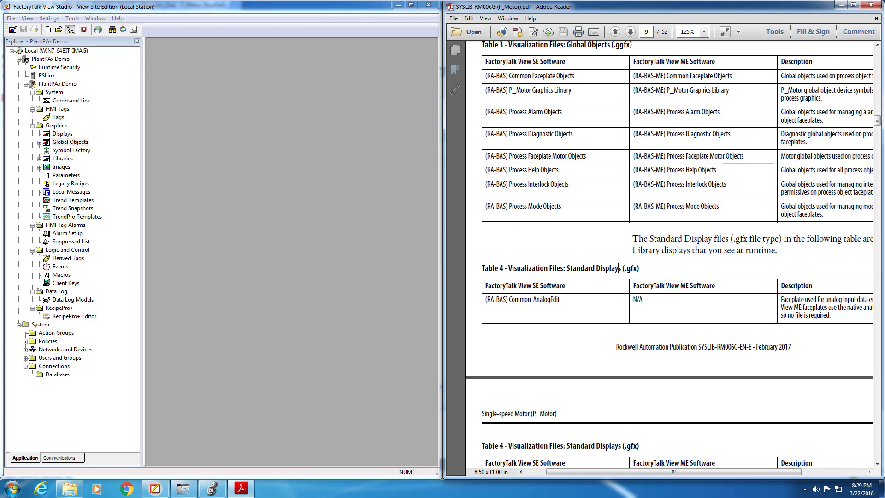
- Check the .gfx files in the manual's Table 4, then add components to Displays
{"action": "scroll", "coordinate": [617, 267], "scroll_direction": "down", "scroll_amount": 7}
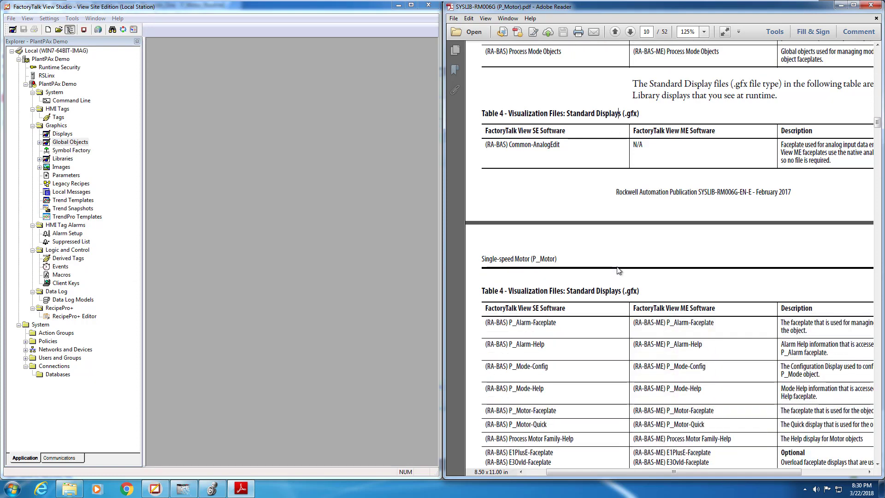
{"action": "scroll", "coordinate": [619, 270], "scroll_direction": "down", "scroll_amount": 3}
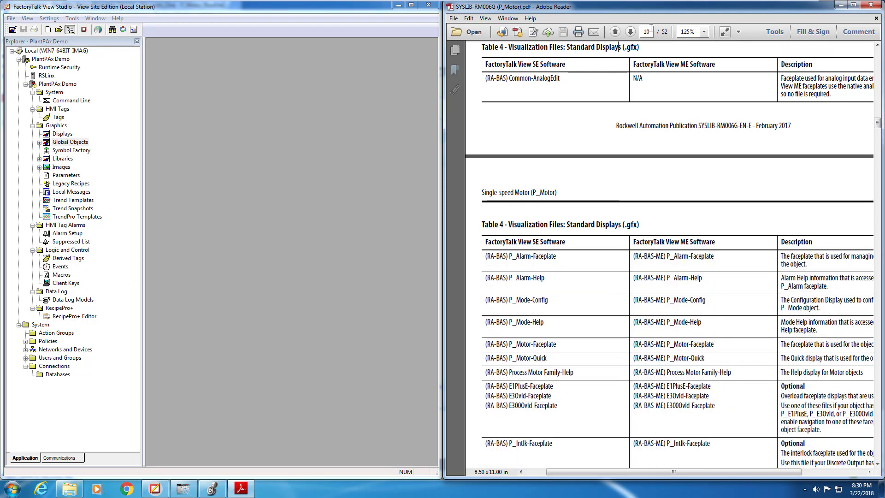
{"action": "left_click_drag", "start_coordinate": [642, 43], "coordinate": [625, 46]}
{"action": "left_click", "coordinate": [621, 53]}
{"action": "right_click", "coordinate": [54, 133]}
{"action": "left_click", "coordinate": [67, 150]}
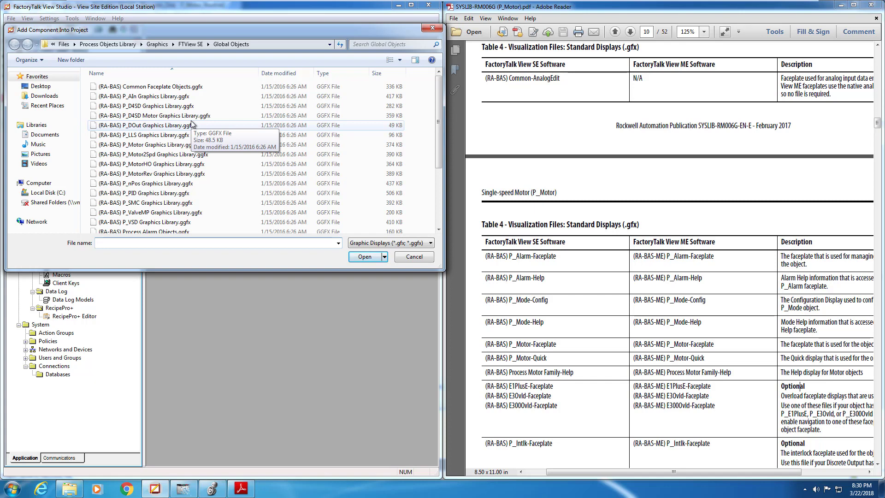
- In the FTView SE GFX folder, select Common-AnalogEdit, P_Alarm, P_Mode and P_Motor Faceplate/Quick displays
{"action": "left_click", "coordinate": [191, 44]}
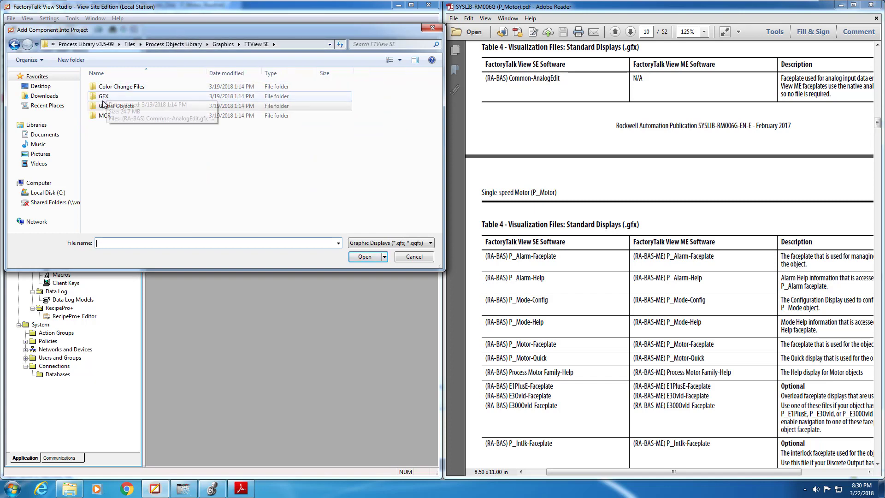
{"action": "double_click", "coordinate": [104, 97]}
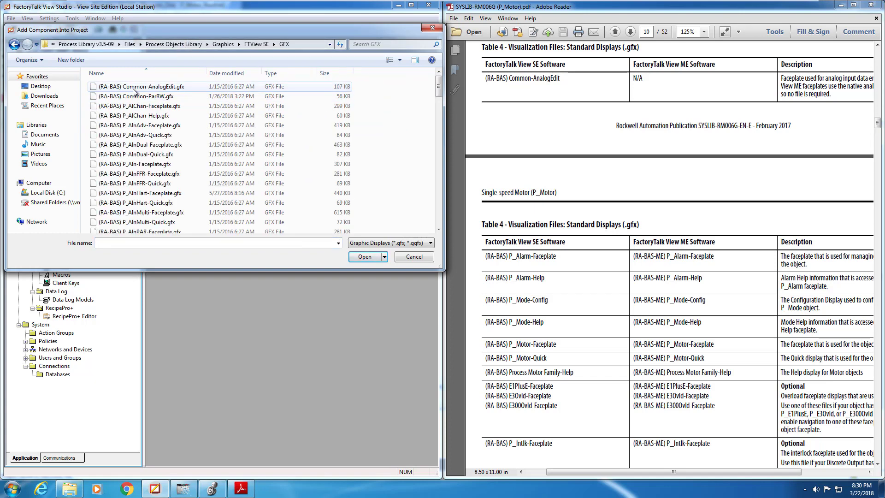
{"action": "left_click", "coordinate": [135, 87]}
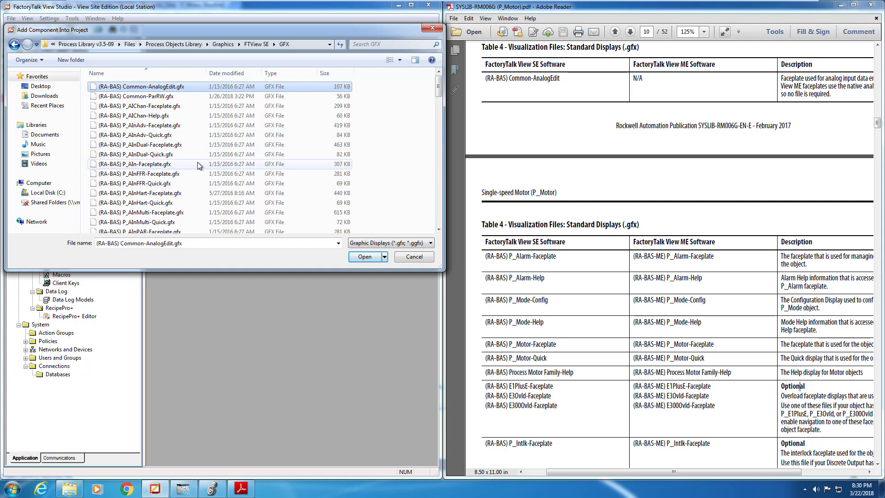
{"action": "scroll", "coordinate": [167, 154], "scroll_direction": "down", "scroll_amount": 4}
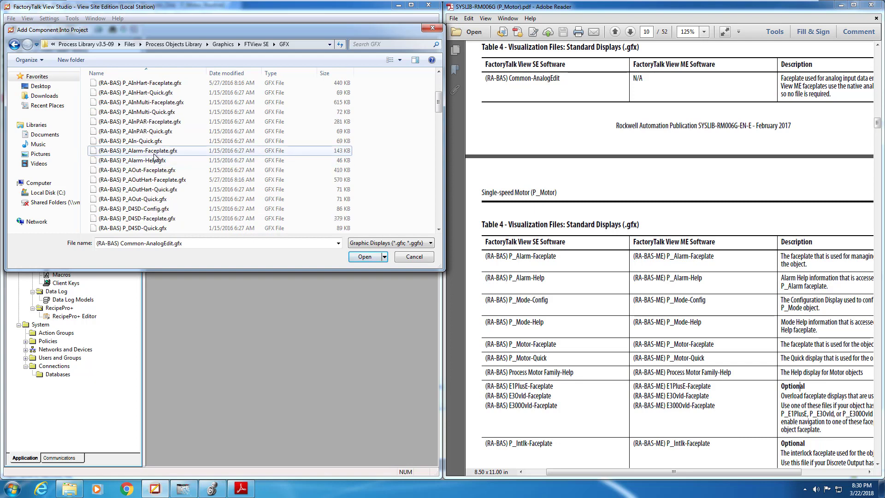
{"action": "left_click", "coordinate": [156, 152], "text": "ctrl"}
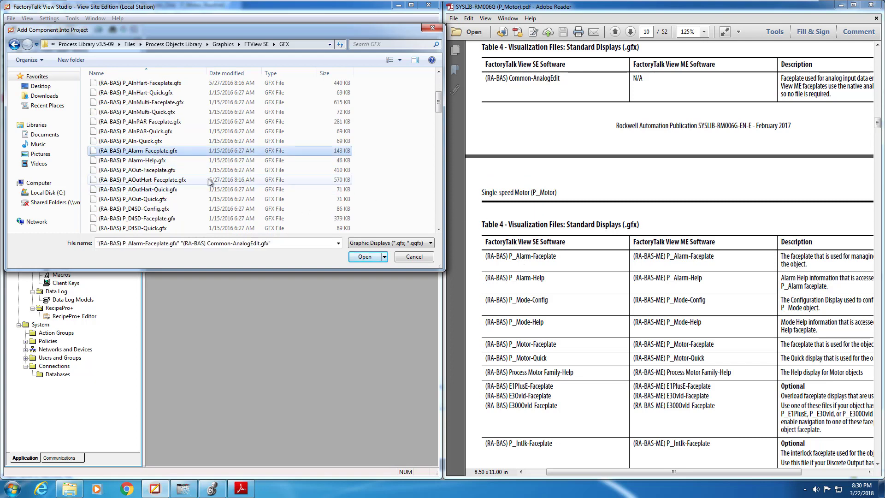
{"action": "left_click", "coordinate": [154, 162], "text": "ctrl"}
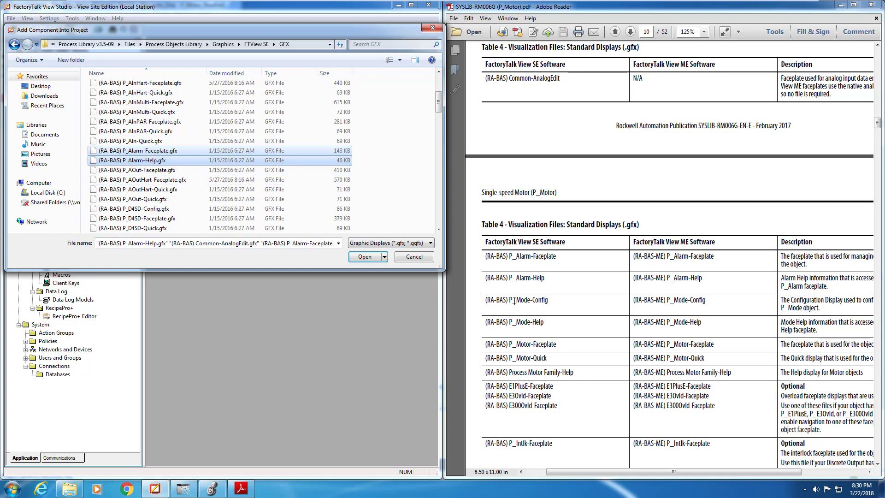
{"action": "scroll", "coordinate": [163, 186], "scroll_direction": "down", "scroll_amount": 6}
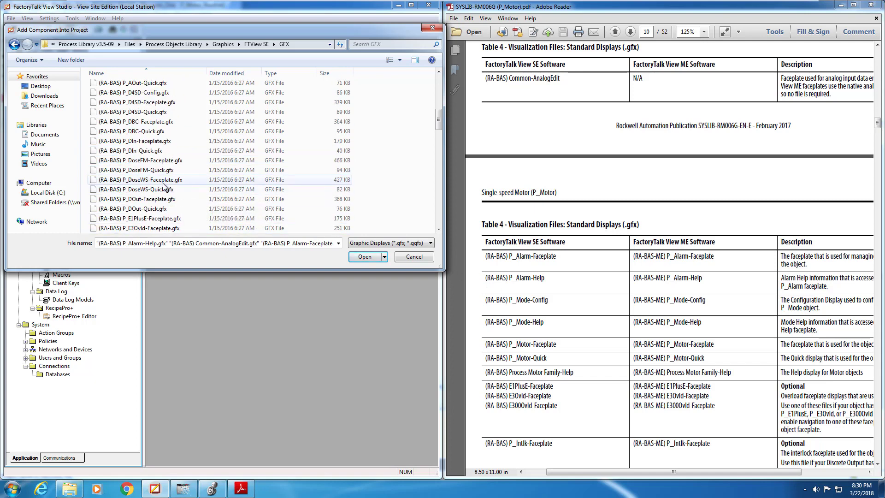
{"action": "scroll", "coordinate": [164, 185], "scroll_direction": "down", "scroll_amount": 3}
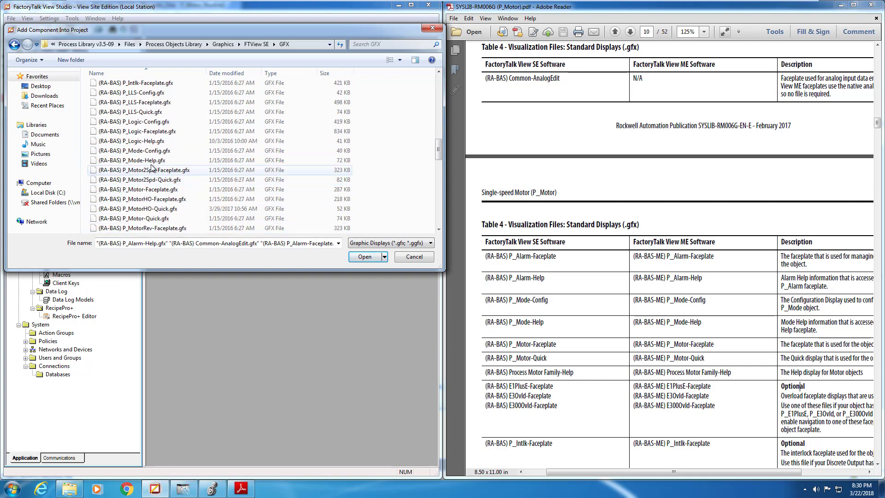
{"action": "left_click", "coordinate": [159, 151], "text": "ctrl"}
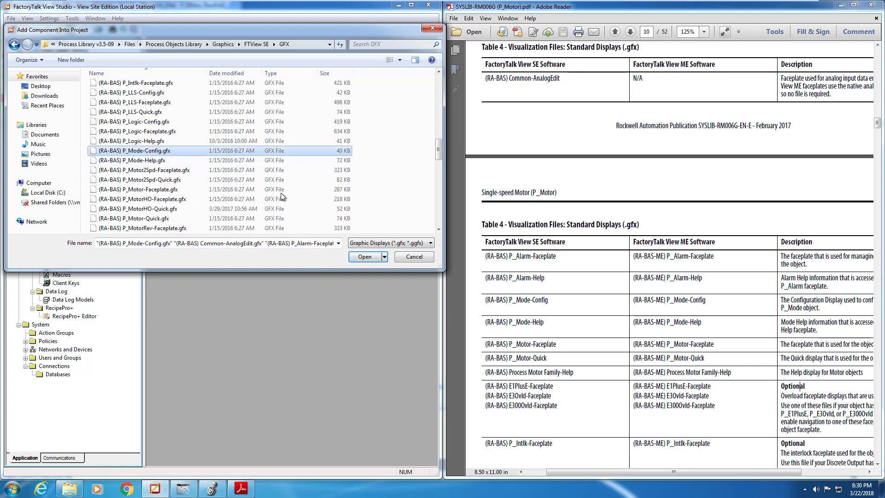
{"action": "left_click", "coordinate": [207, 161], "text": "ctrl"}
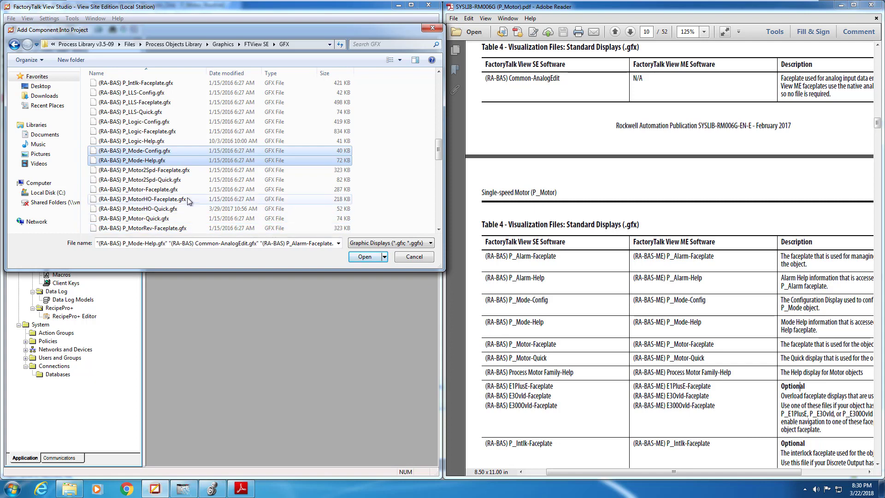
{"action": "left_click", "coordinate": [169, 190], "text": "ctrl"}
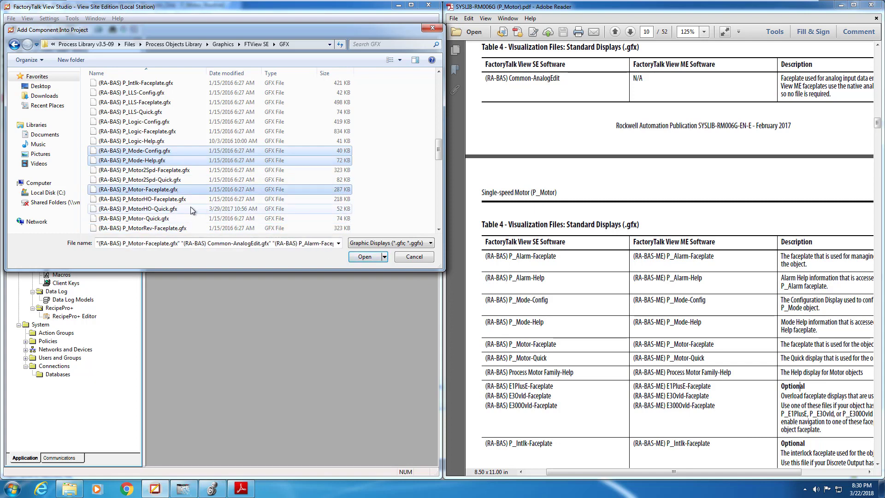
{"action": "left_click", "coordinate": [177, 218], "text": "ctrl"}
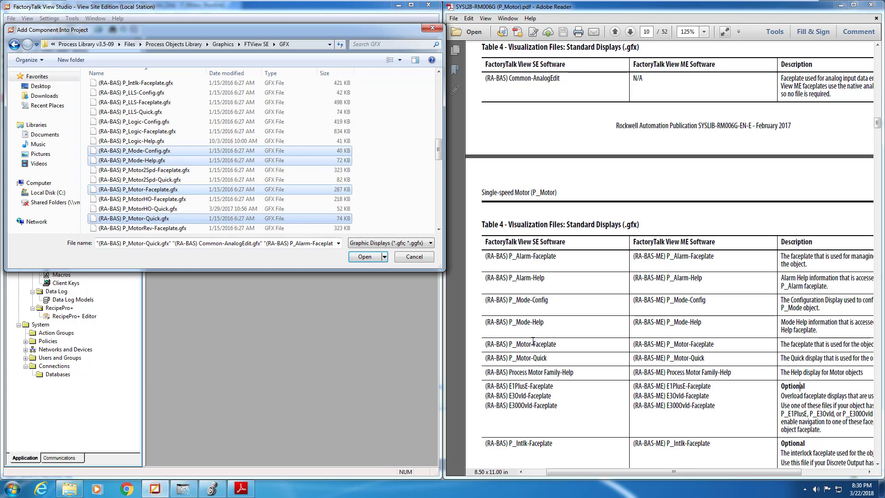
- Add Process Motor Family-Help.gfx, import the chosen displays, and close the migration message
{"action": "scroll", "coordinate": [233, 204], "scroll_direction": "down", "scroll_amount": 1}
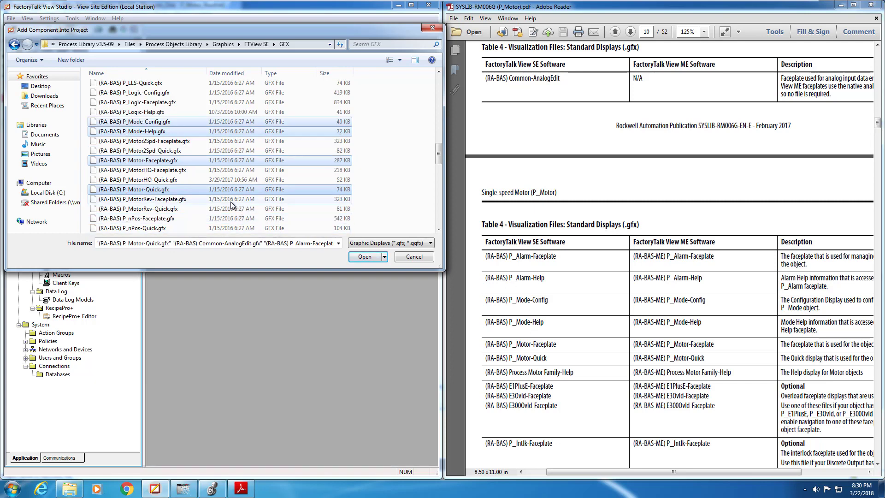
{"action": "scroll", "coordinate": [232, 204], "scroll_direction": "down", "scroll_amount": 8}
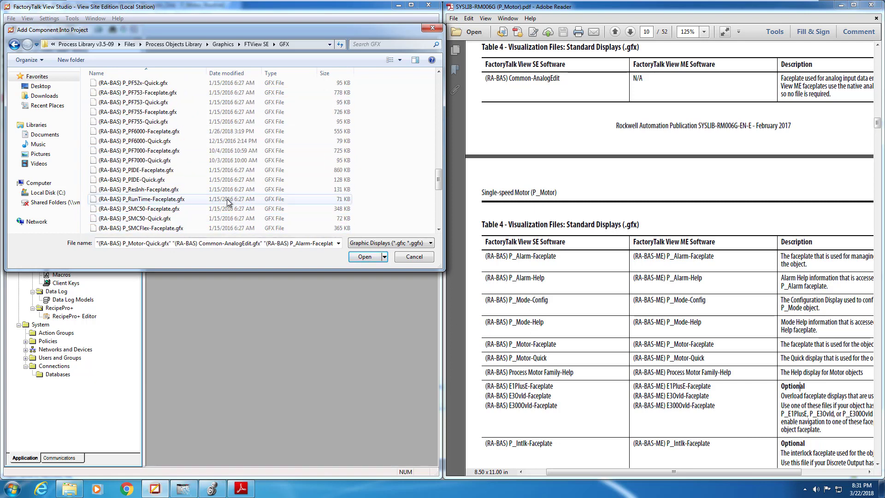
{"action": "scroll", "coordinate": [225, 197], "scroll_direction": "down", "scroll_amount": 6}
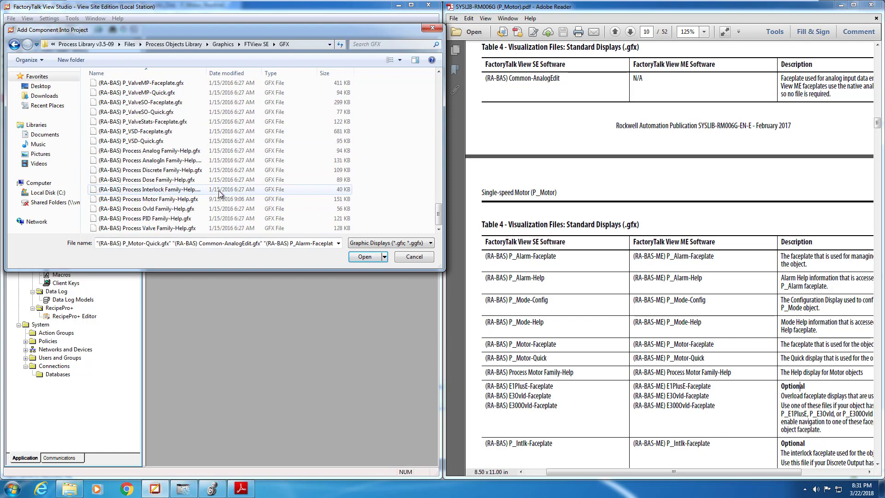
{"action": "left_click", "coordinate": [180, 200], "text": "ctrl"}
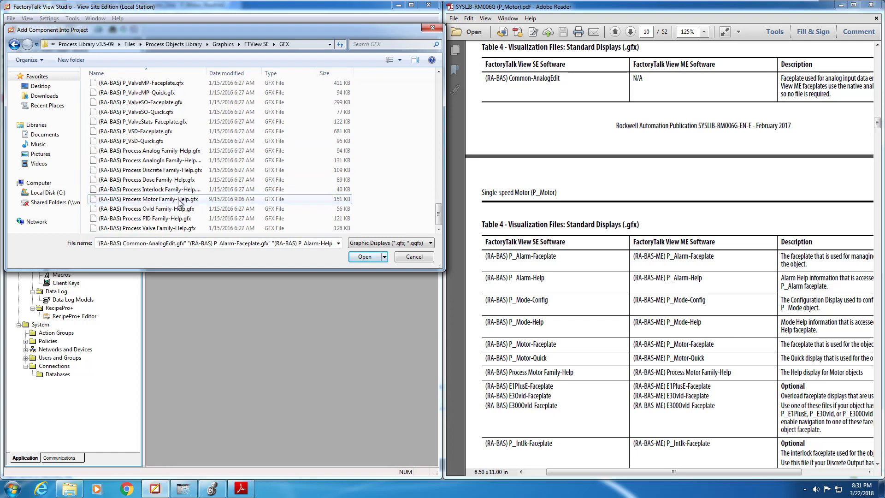
{"action": "left_click", "coordinate": [362, 257]}
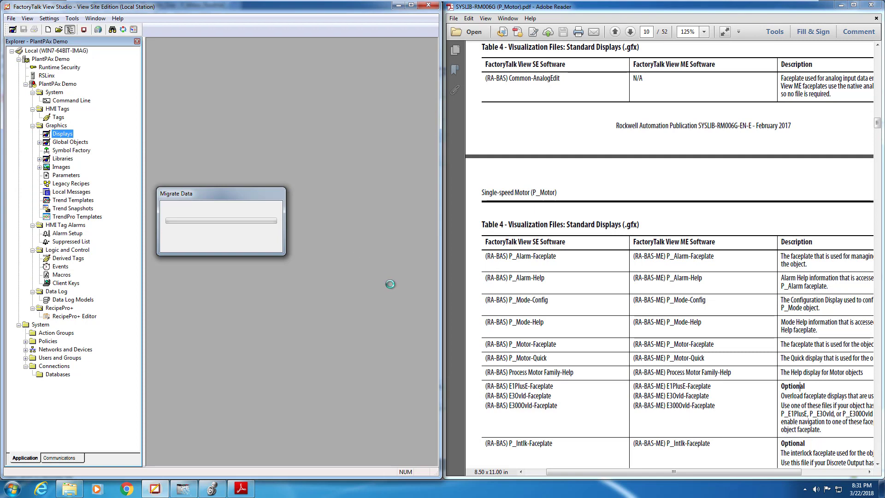
{"action": "key", "text": "alt+F4"}
- Import NavToObject.mcr and NavToP_LLS_Motor.mcr from the FTView SE\MCR folder into Macros
{"action": "double_click", "coordinate": [411, 7]}
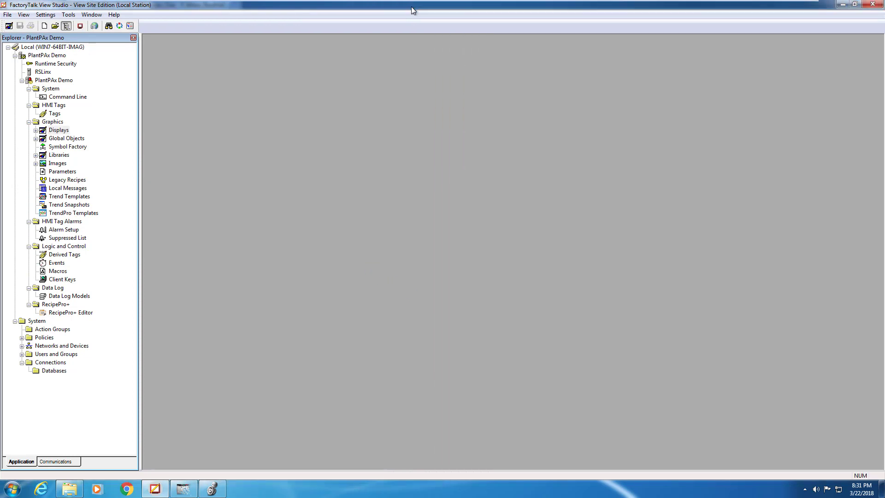
{"action": "right_click", "coordinate": [56, 272]}
{"action": "left_click", "coordinate": [71, 289]}
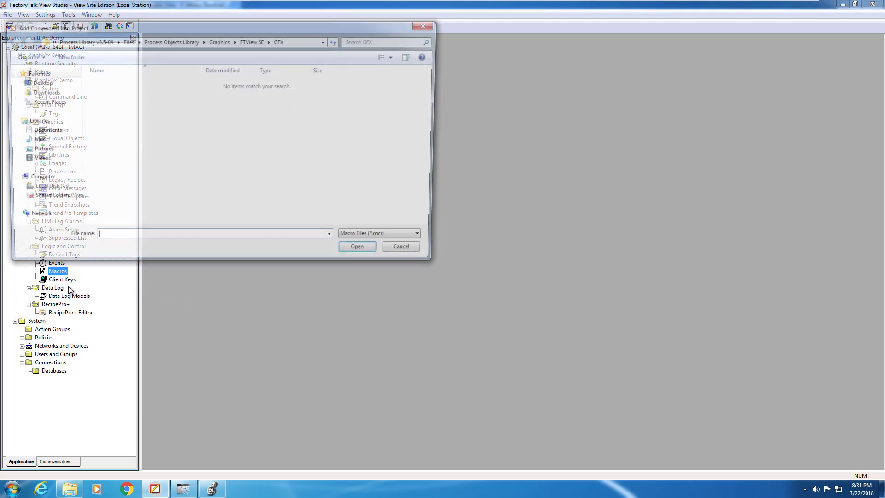
{"action": "left_click", "coordinate": [244, 43]}
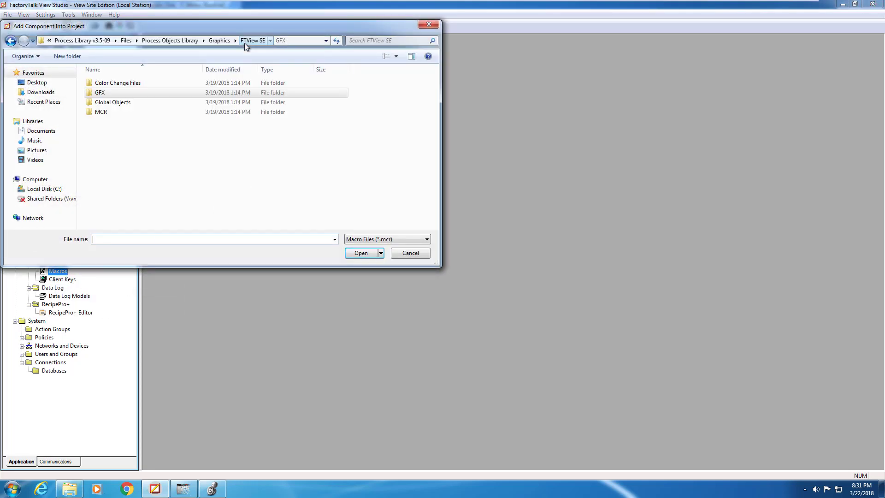
{"action": "double_click", "coordinate": [116, 112]}
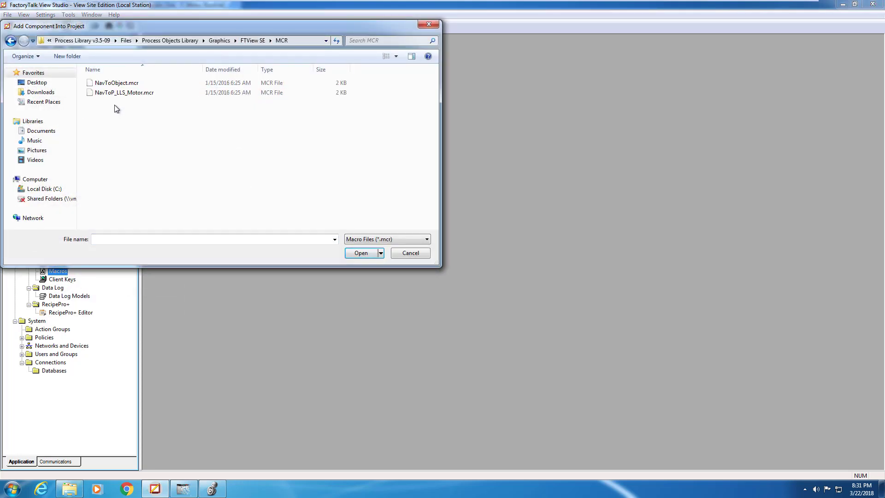
{"action": "left_click", "coordinate": [115, 84]}
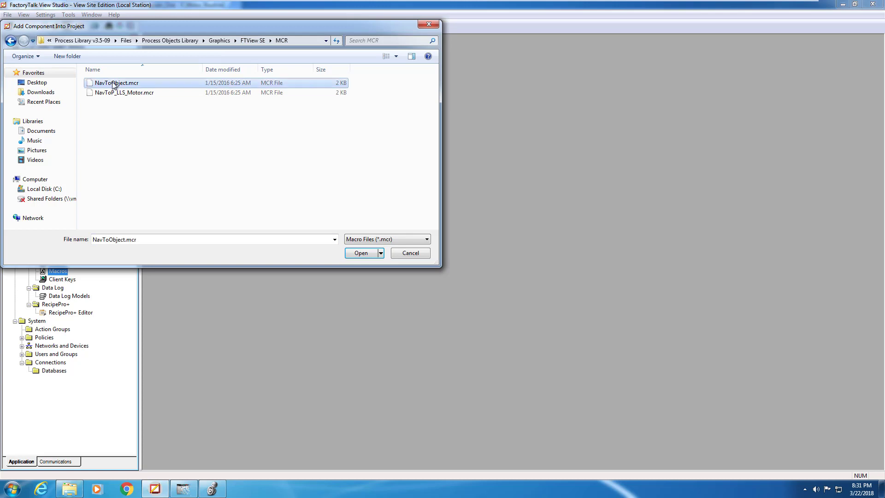
{"action": "left_click", "coordinate": [178, 96], "text": "shift"}
{"action": "left_click", "coordinate": [359, 254]}
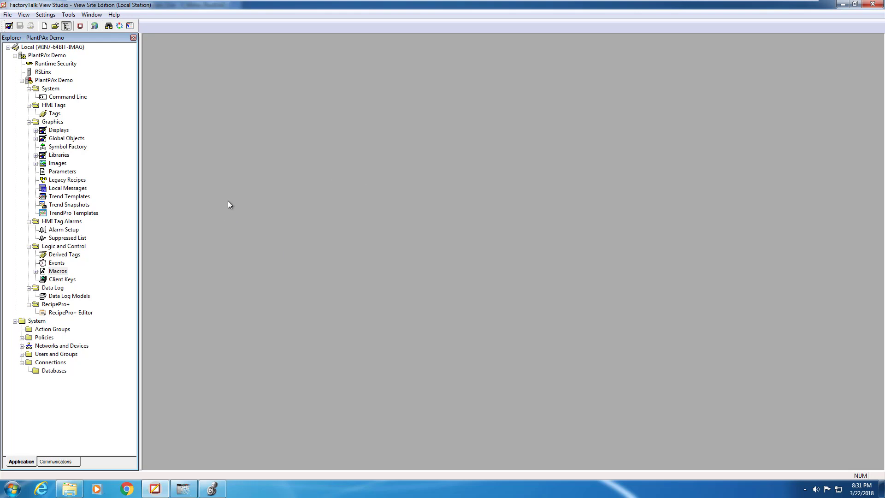
- Review the imported global objects and images in the Explorer tree
{"action": "double_click", "coordinate": [37, 139]}
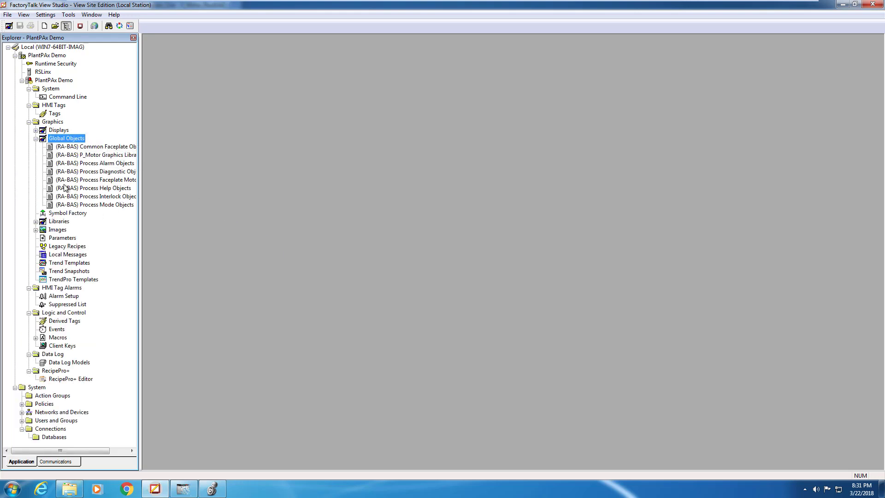
{"action": "left_click", "coordinate": [36, 138]}
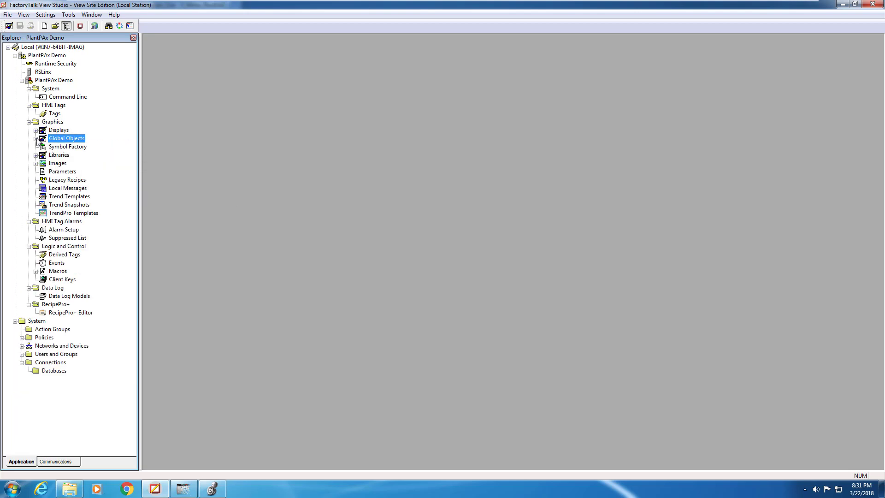
{"action": "left_click", "coordinate": [36, 164]}
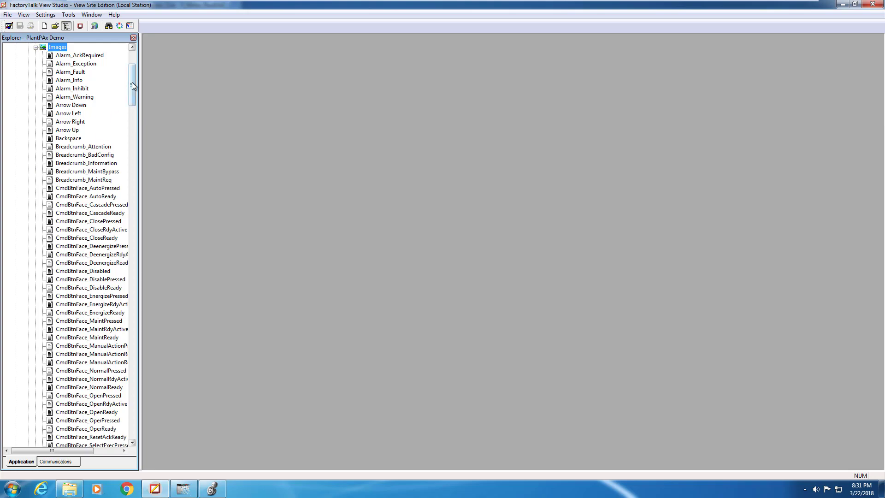
{"action": "left_click_drag", "start_coordinate": [132, 82], "coordinate": [115, 74]}
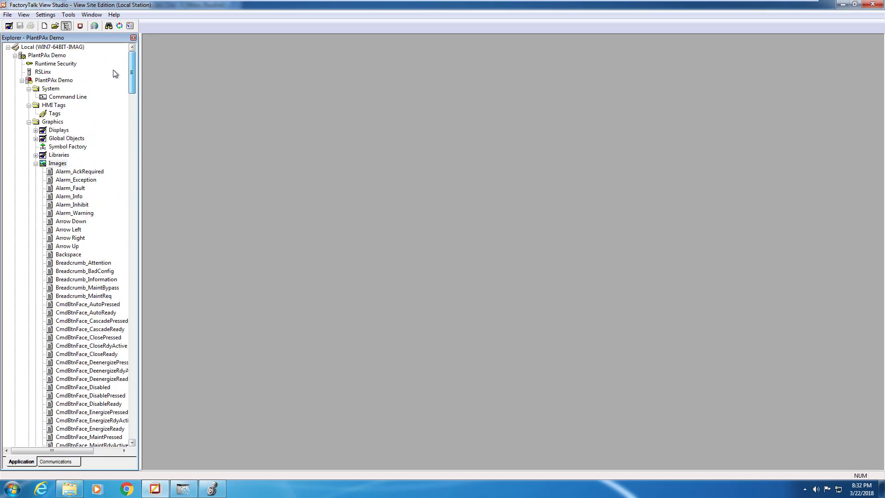
{"action": "left_click", "coordinate": [36, 164]}
- Expand Displays to confirm the eight (RA-BAS) displays, including (RA-BAS) Common-AnalogEdit
{"action": "left_click", "coordinate": [35, 130]}
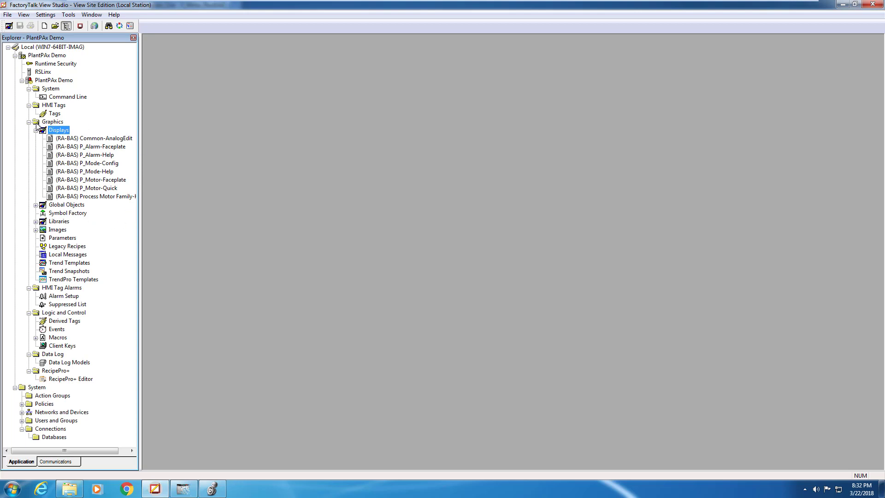
{"action": "left_click", "coordinate": [36, 205]}
{"action": "left_click", "coordinate": [80, 139]}
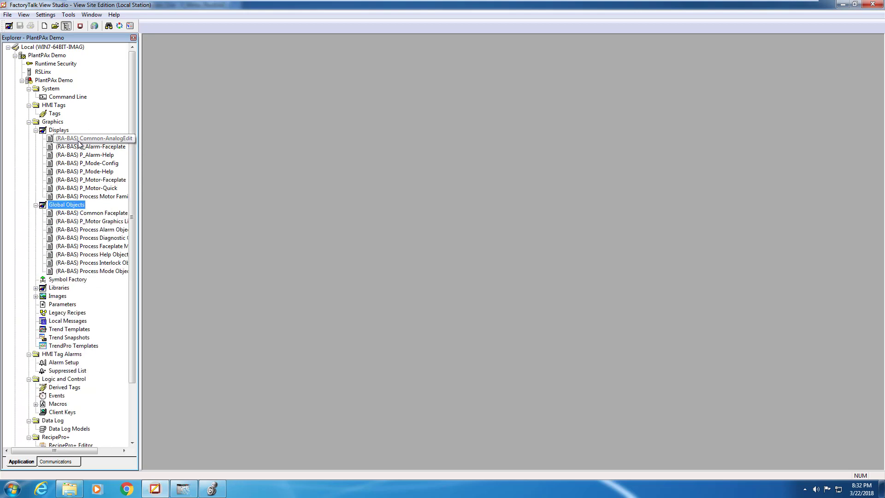
{"action": "double_click", "coordinate": [42, 206]}
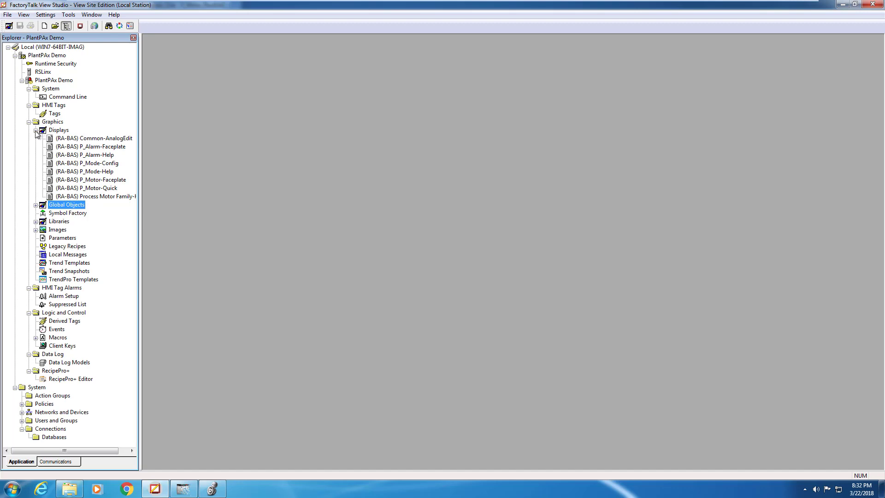
{"action": "right_click", "coordinate": [55, 130]}
- Create a new display and open the (RA-BAS) P_Motor Graphics Library beside it
{"action": "left_click", "coordinate": [101, 137]}
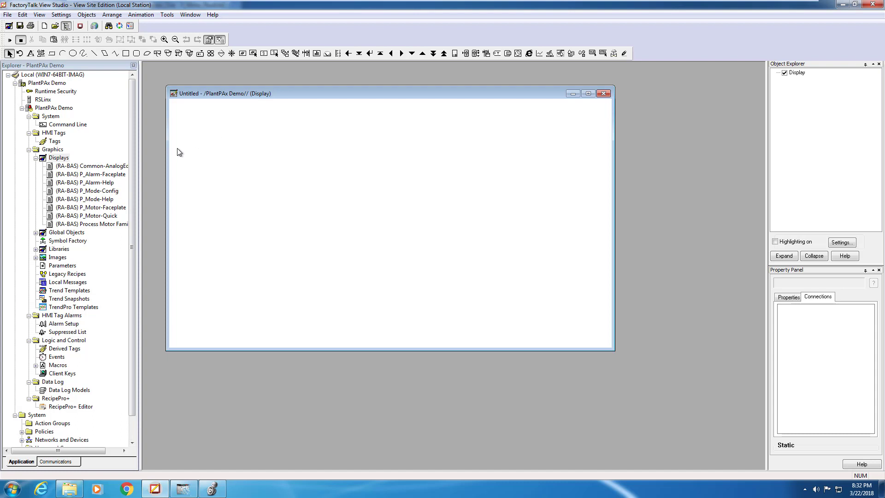
{"action": "left_click", "coordinate": [35, 233]}
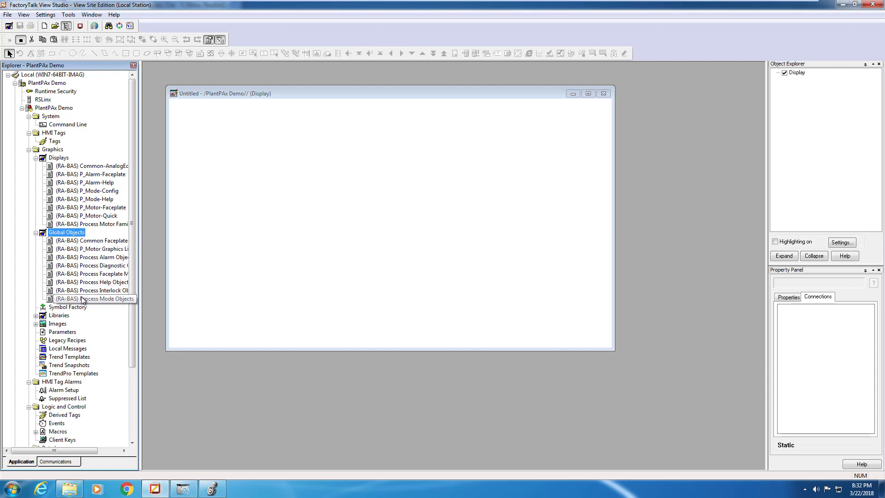
{"action": "double_click", "coordinate": [103, 250]}
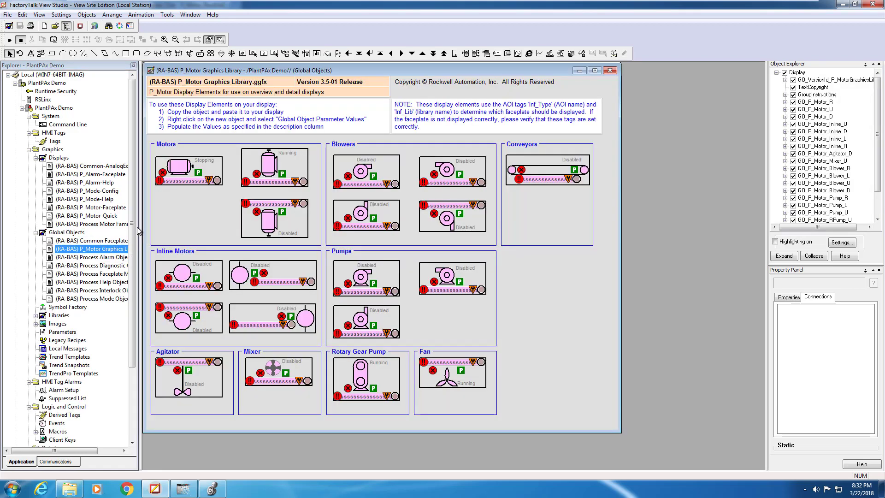
{"action": "left_click_drag", "start_coordinate": [206, 76], "coordinate": [475, 118]}
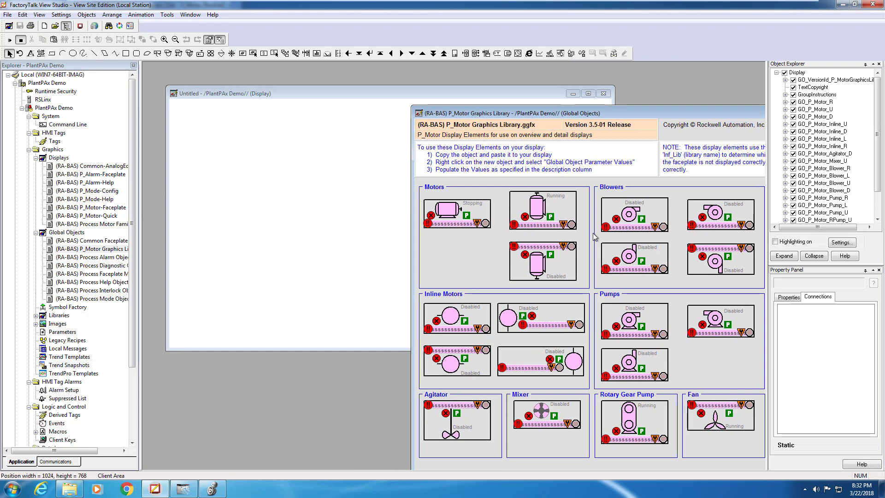
- Copy the GO_P_Motor_Pump_R pump into the display and close the library without saving
{"action": "left_click_drag", "start_coordinate": [637, 321], "coordinate": [241, 185]}
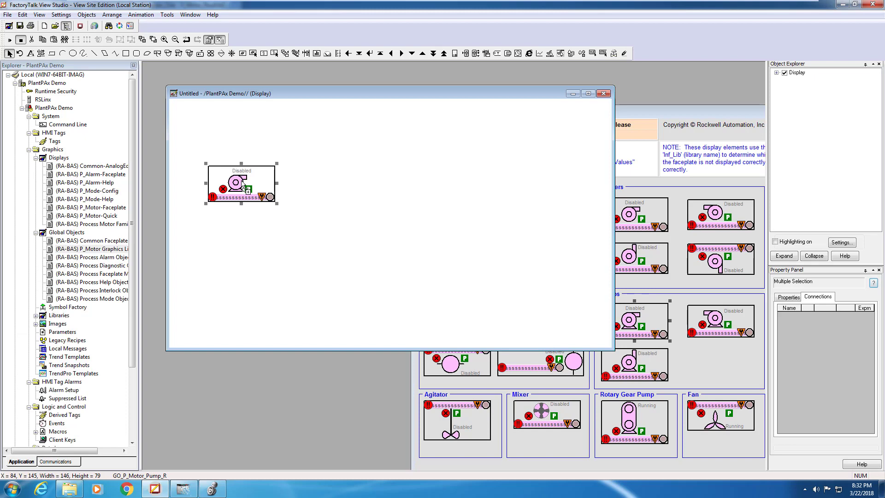
{"action": "left_click", "coordinate": [625, 114]}
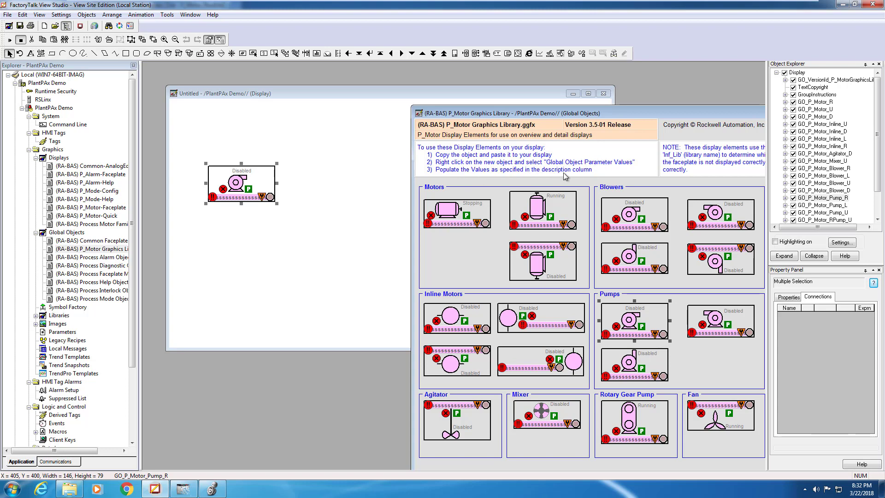
{"action": "left_click_drag", "start_coordinate": [587, 116], "coordinate": [408, 138]}
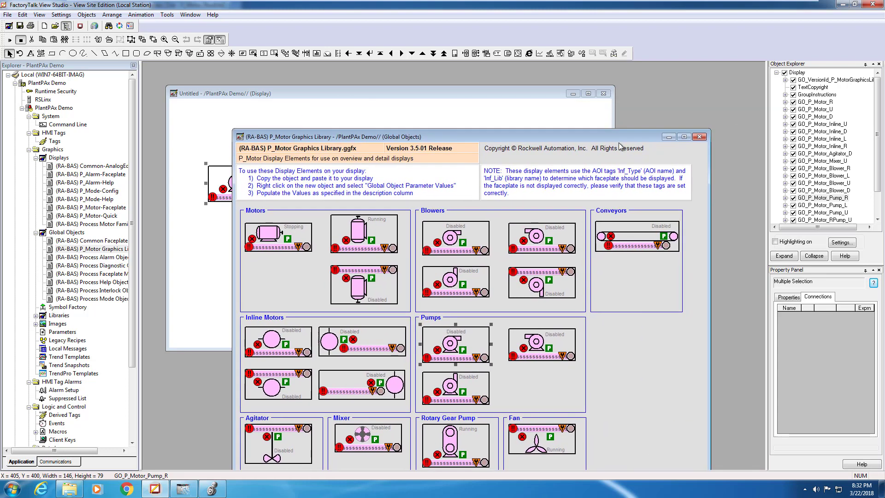
{"action": "left_click", "coordinate": [699, 138]}
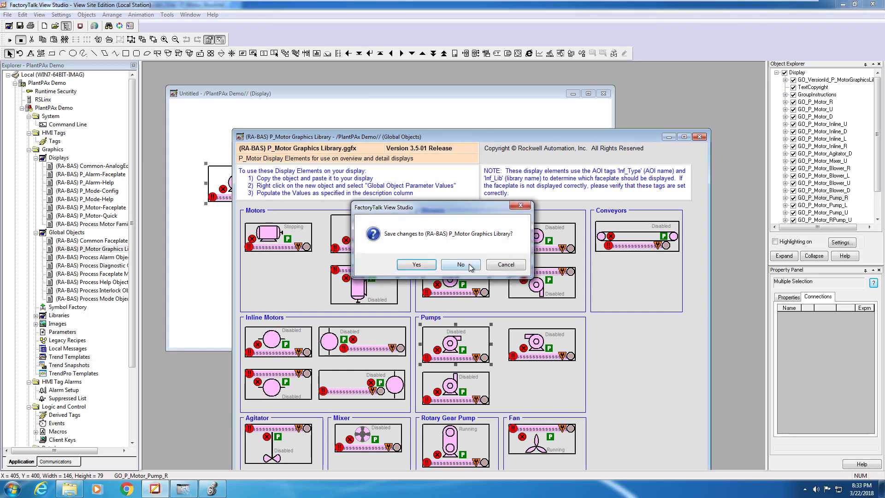
{"action": "left_click", "coordinate": [469, 265]}
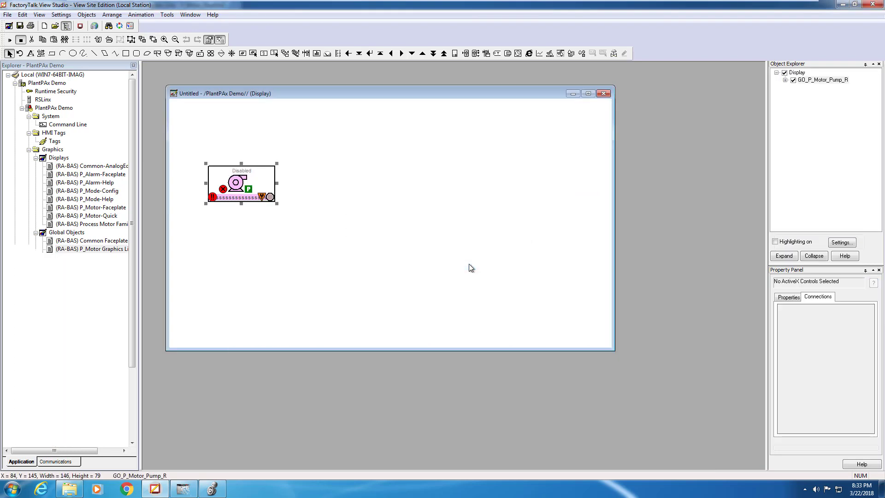
- Set the pump's #102 Motor Tag to ::[PlantPAx_Demo]Program:Program_One.Pump_1 in Global Object Parameter Values
{"action": "right_click", "coordinate": [246, 197]}
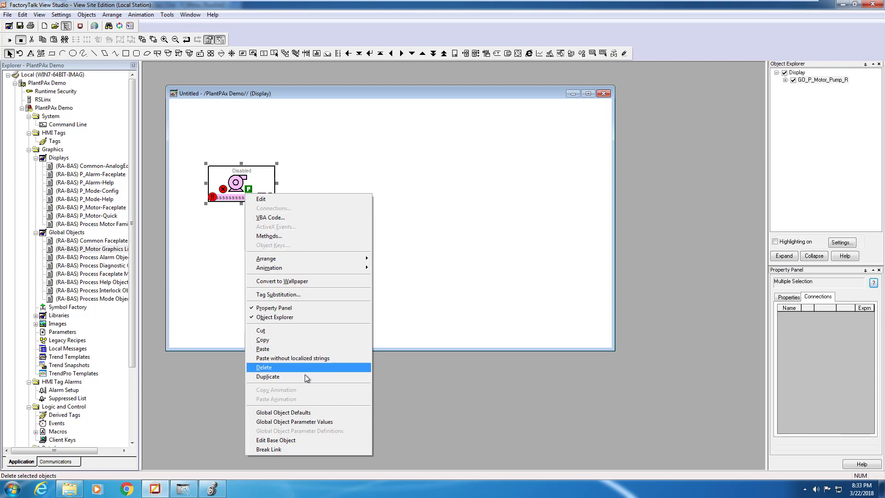
{"action": "left_click", "coordinate": [309, 422]}
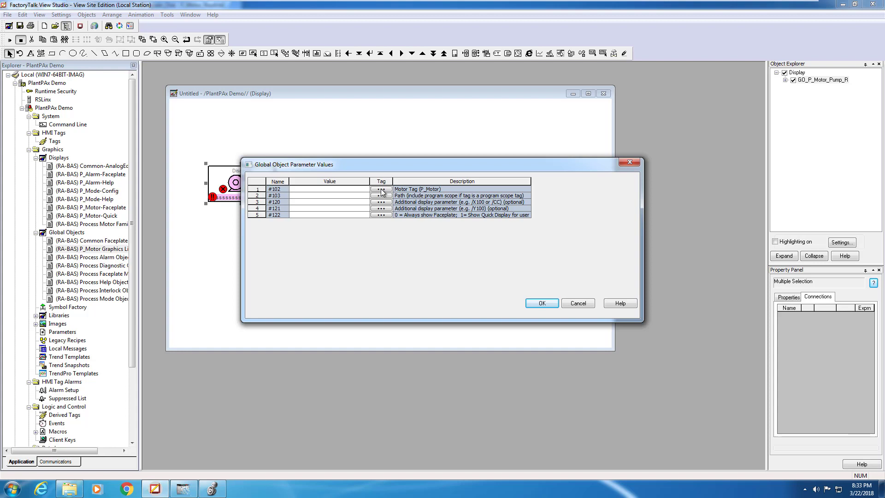
{"action": "left_click", "coordinate": [382, 189]}
{"action": "left_click", "coordinate": [362, 158]}
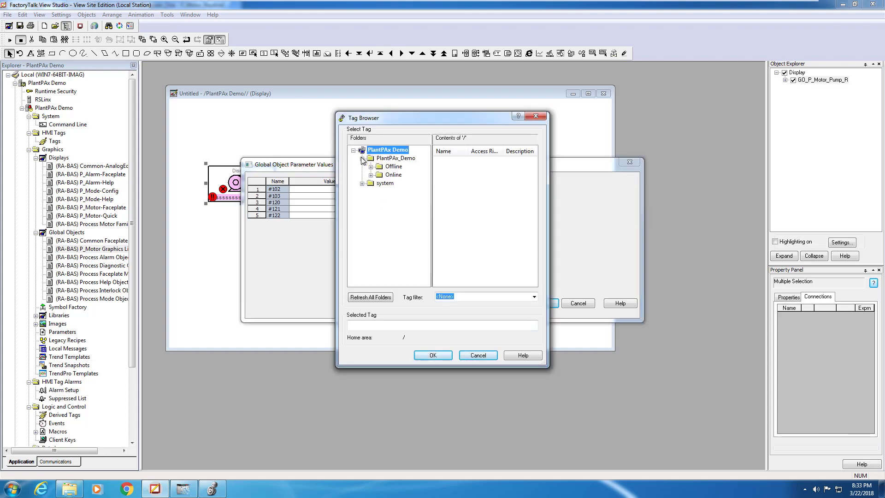
{"action": "left_click", "coordinate": [371, 175]}
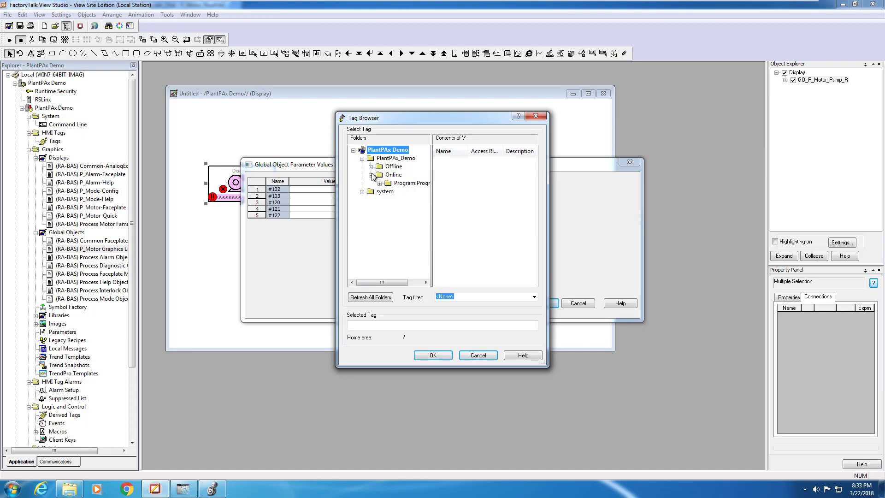
{"action": "left_click", "coordinate": [380, 184]}
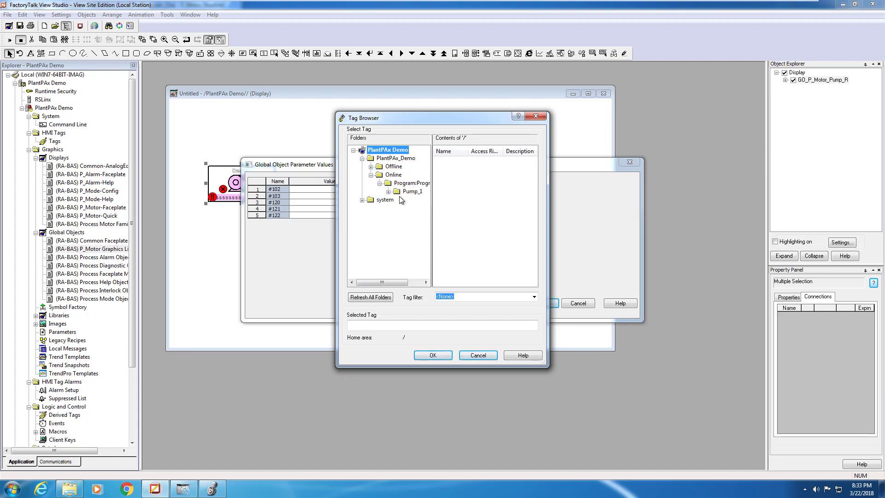
{"action": "left_click", "coordinate": [390, 191]}
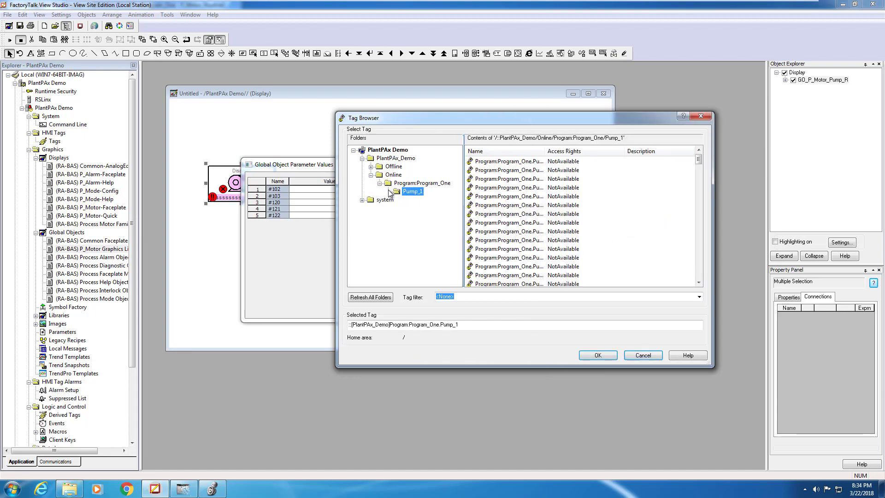
{"action": "left_click", "coordinate": [440, 328]}
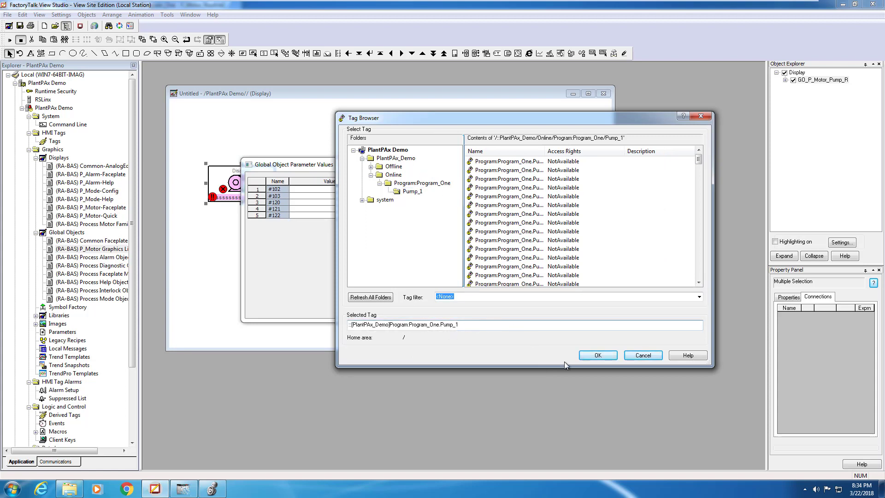
{"action": "left_click", "coordinate": [592, 357]}
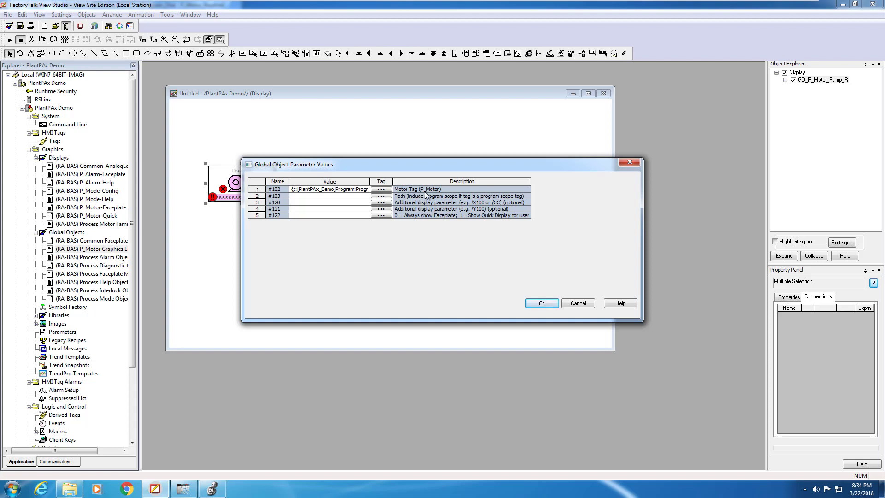
{"action": "left_click", "coordinate": [387, 197]}
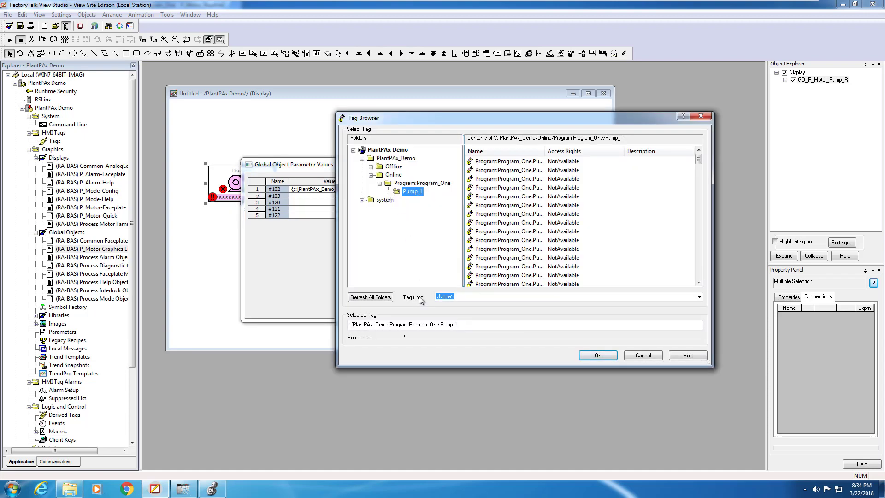
- Set #103 to the Program_One program path by trimming '.Pump_1' from the tag
{"action": "left_click", "coordinate": [594, 356]}
{"action": "left_click", "coordinate": [350, 196]}
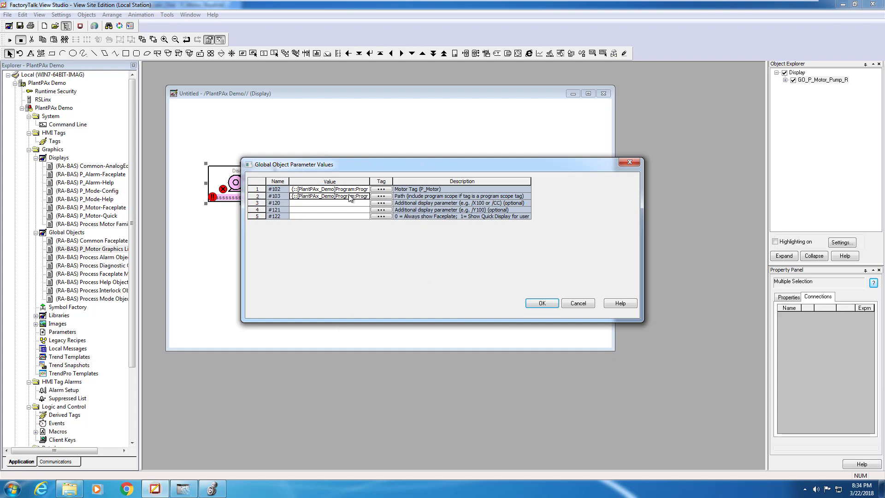
{"action": "mouse_move", "coordinate": [350, 195]}
{"action": "left_mouse_down"}
{"action": "mouse_move", "coordinate": [398, 198]}
{"action": "mouse_move", "coordinate": [365, 196]}
{"action": "left_mouse_up"}
{"action": "left_click", "coordinate": [355, 196]}
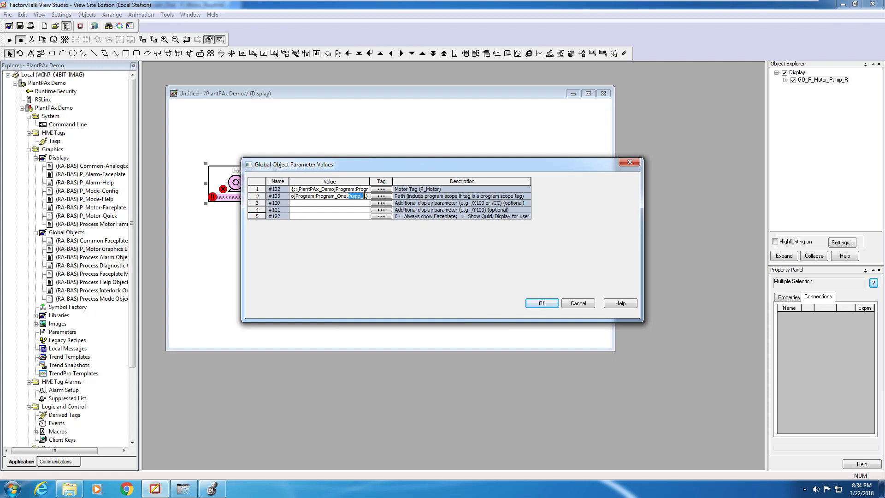
{"action": "key", "text": "BackSpace"}
{"action": "key", "text": "BackSpace"}
{"action": "left_click", "coordinate": [324, 215]}
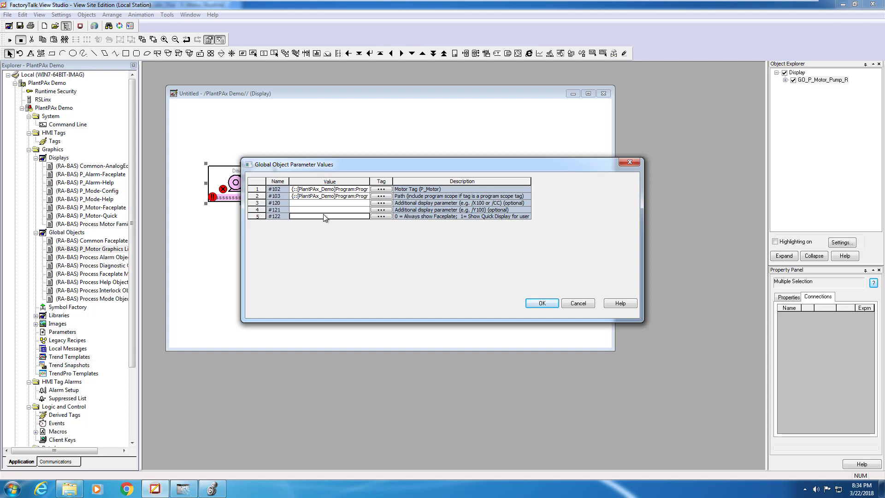
- Set #122 to 0 and apply the parameter values to the pump
{"action": "left_click", "coordinate": [364, 217]}
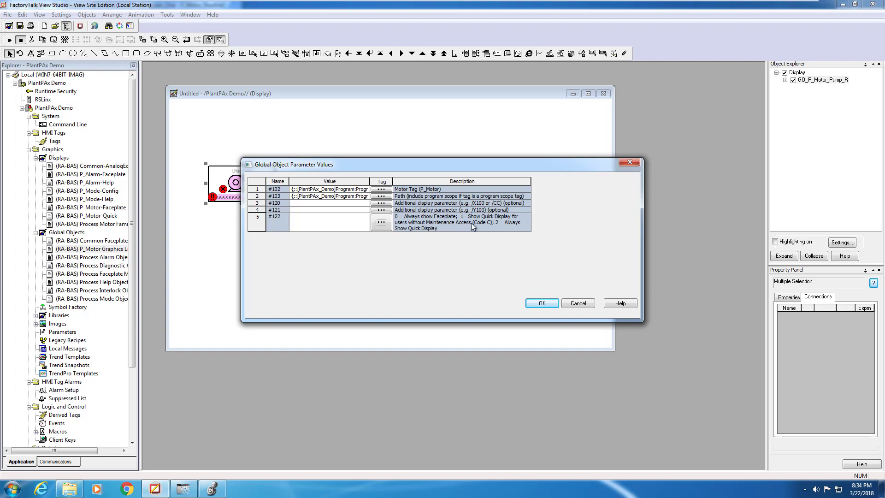
{"action": "left_click", "coordinate": [344, 227]}
{"action": "left_click", "coordinate": [538, 302]}
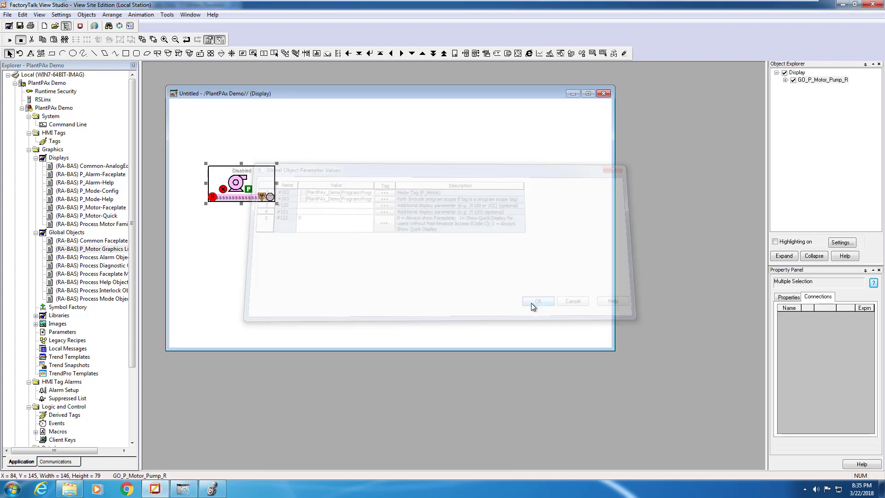
- Save the display as (Main) and launch it in the SE Client
{"action": "left_click", "coordinate": [19, 26]}
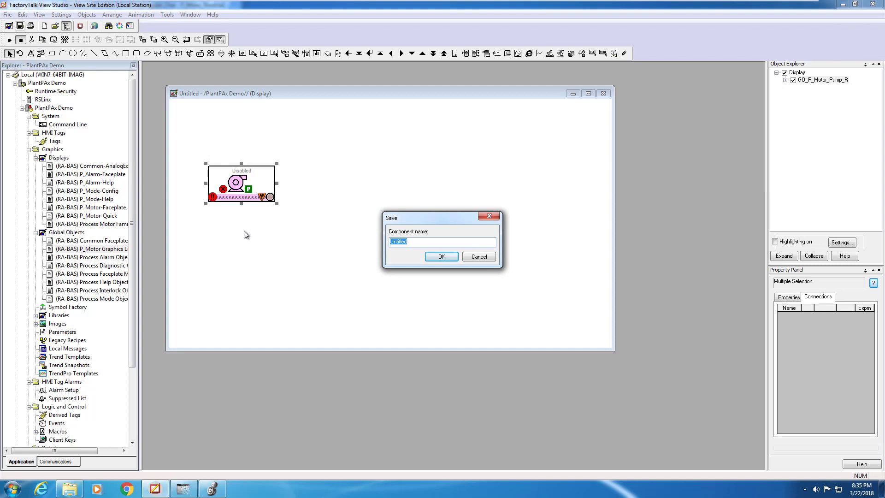
{"action": "type", "text": "(Main"}
{"action": "left_click", "coordinate": [429, 256]}
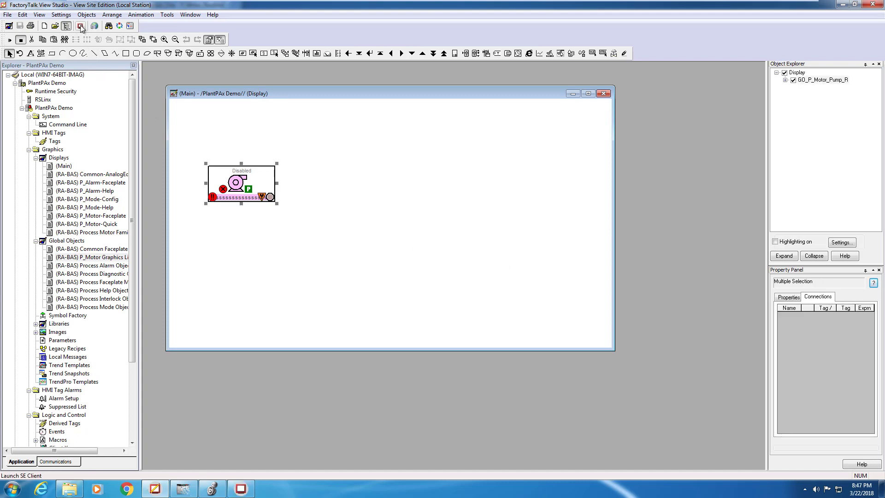
{"action": "left_click", "coordinate": [80, 27]}
{"action": "left_click", "coordinate": [241, 490]}
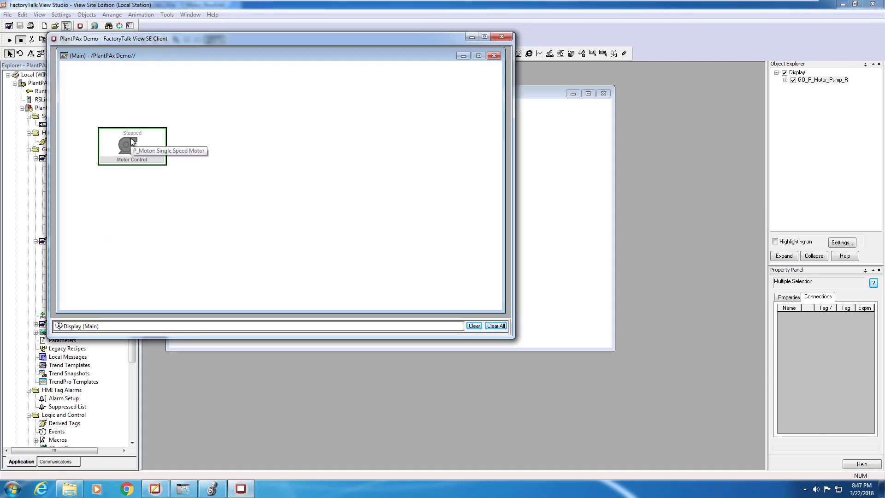
- Open the pump's faceplate and view its maintenance, engineering, diagnostics and alarms pages
{"action": "left_click", "coordinate": [133, 141]}
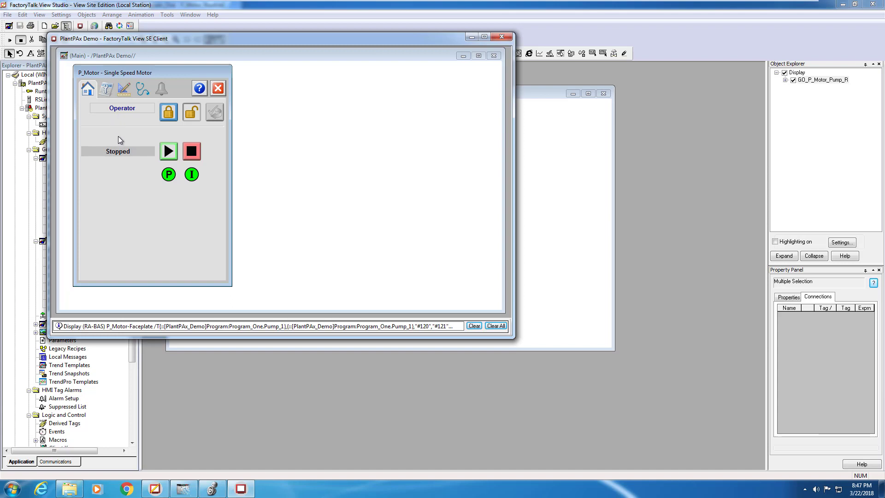
{"action": "left_click_drag", "start_coordinate": [134, 76], "coordinate": [294, 80]}
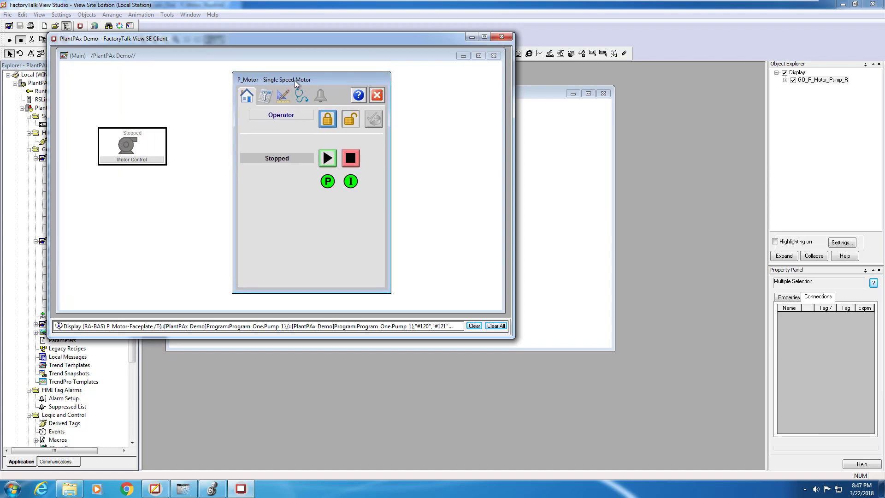
{"action": "left_click", "coordinate": [265, 98]}
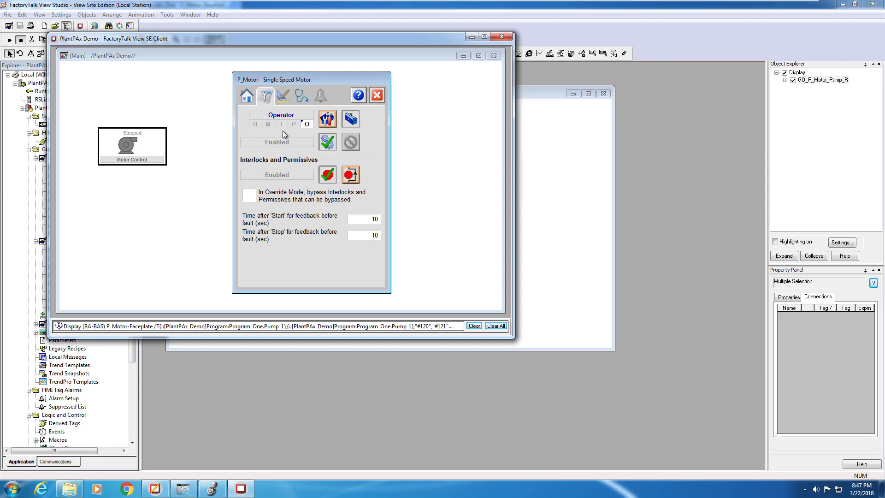
{"action": "left_click", "coordinate": [284, 95]}
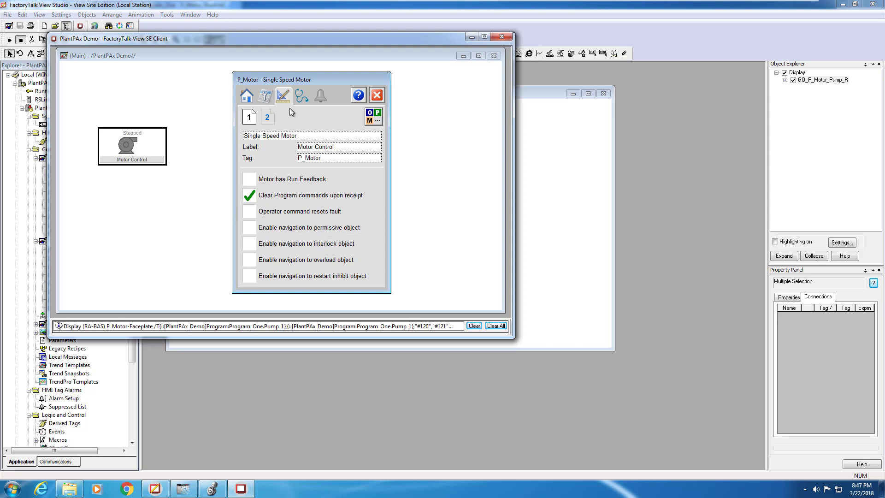
{"action": "left_click", "coordinate": [301, 95]}
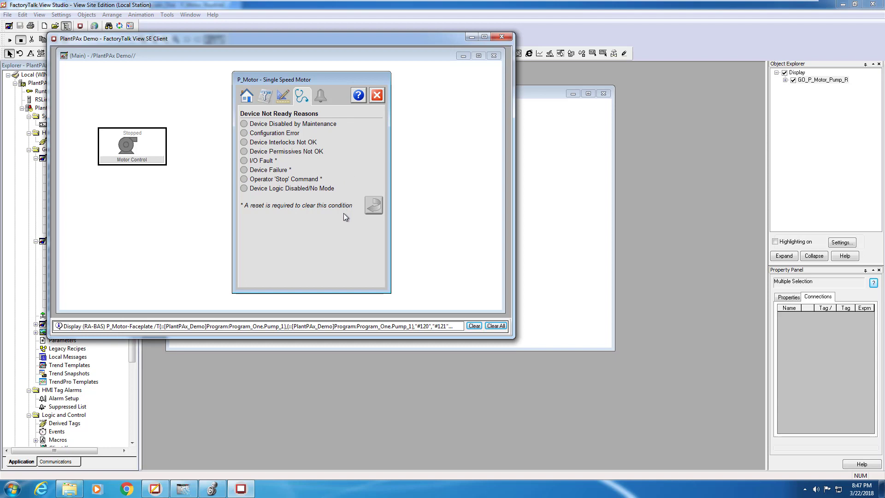
{"action": "left_click", "coordinate": [323, 99]}
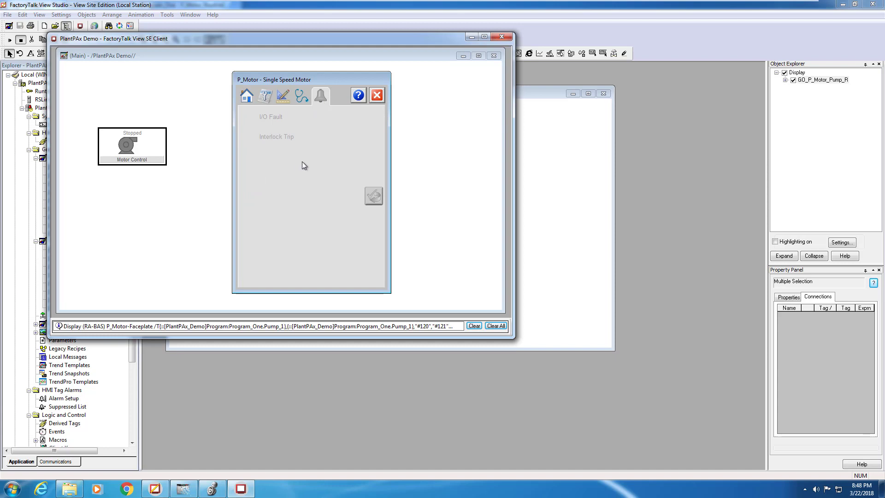
- Read the faceplate help page on commands and alarms, then close help
{"action": "left_click", "coordinate": [358, 98]}
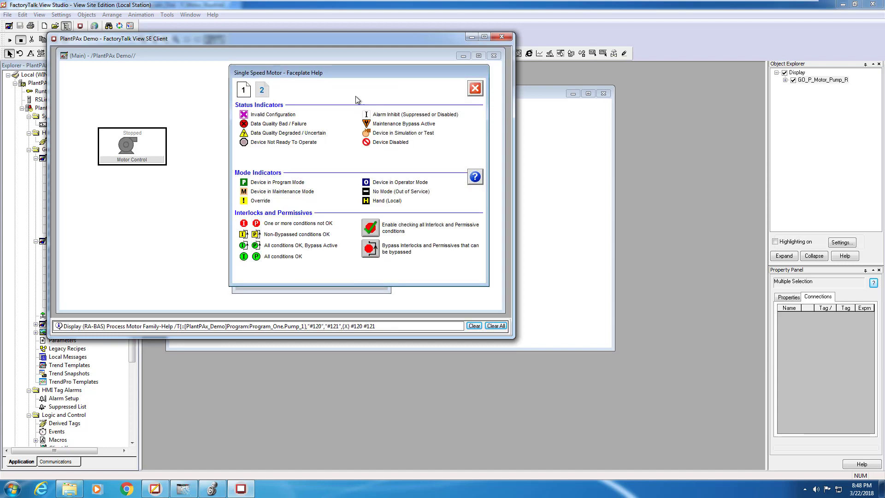
{"action": "left_click", "coordinate": [265, 92]}
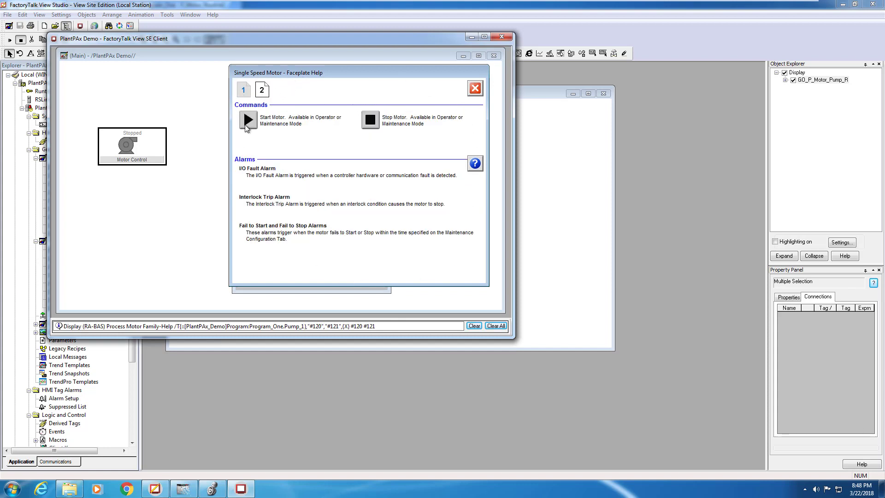
{"action": "left_click", "coordinate": [472, 92]}
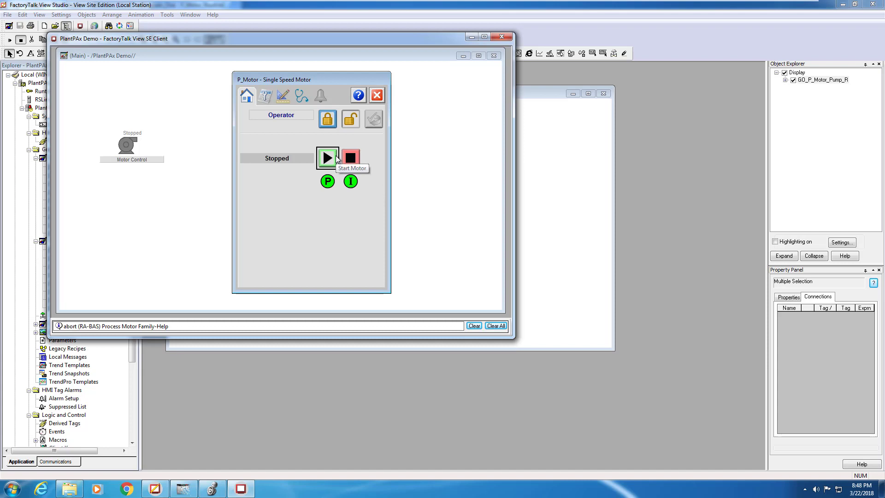
- Start and stop the pump with the Start Motor and Stop Motor buttons, then close the faceplate
{"action": "left_click", "coordinate": [335, 159]}
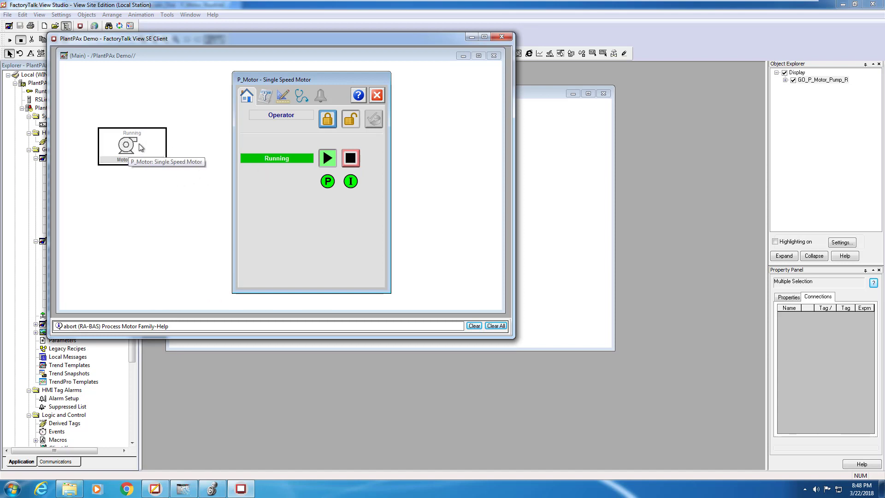
{"action": "left_click", "coordinate": [348, 158]}
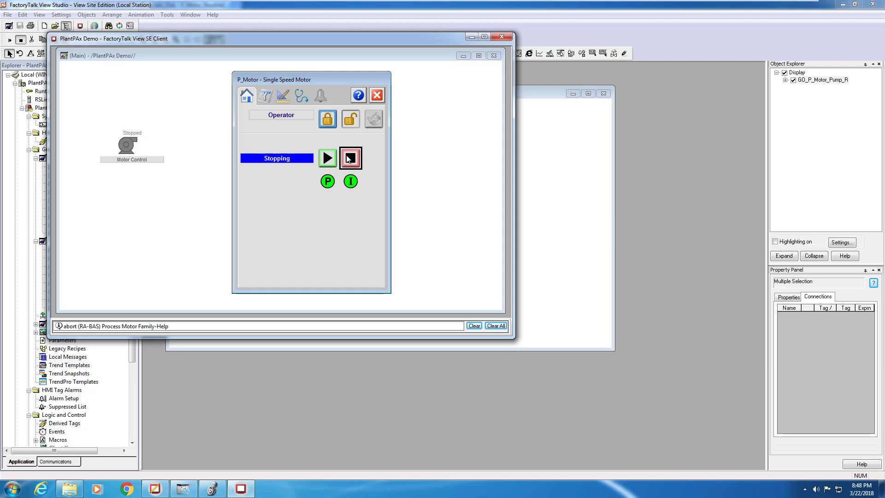
{"action": "left_click", "coordinate": [376, 95]}
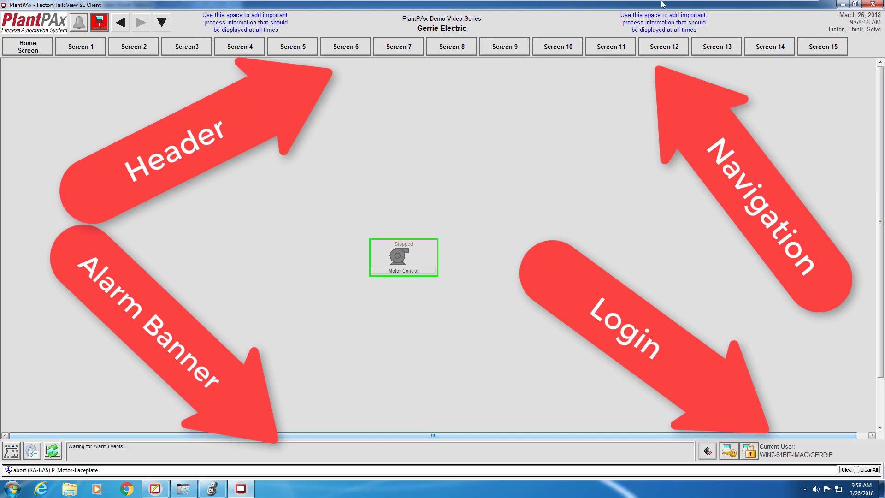
- On the Screen 1 home display, view the pump faceplate's Maintenance, Engineering and Diagnostics pages
{"action": "left_click", "coordinate": [40, 50]}
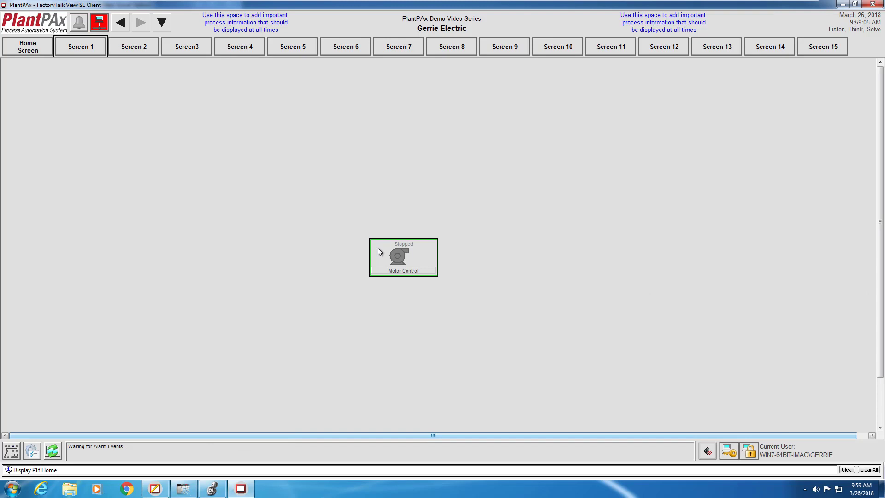
{"action": "left_click", "coordinate": [378, 248]}
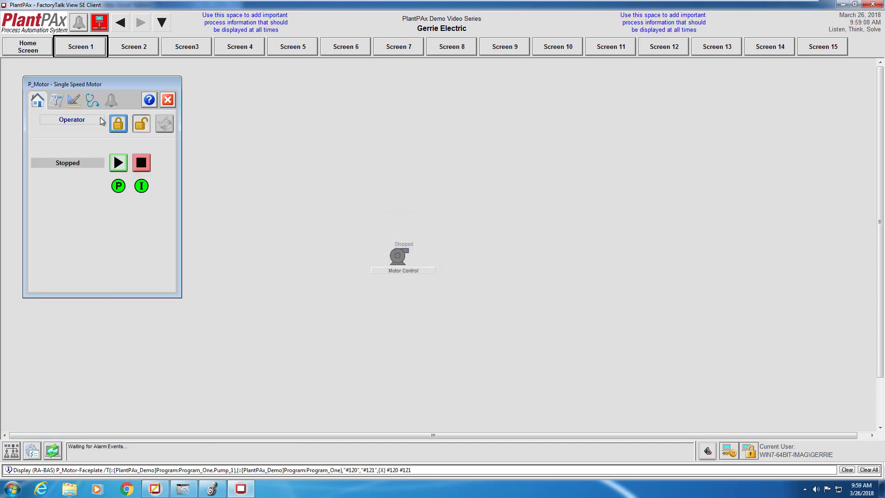
{"action": "left_click", "coordinate": [55, 100]}
{"action": "left_click", "coordinate": [74, 100]}
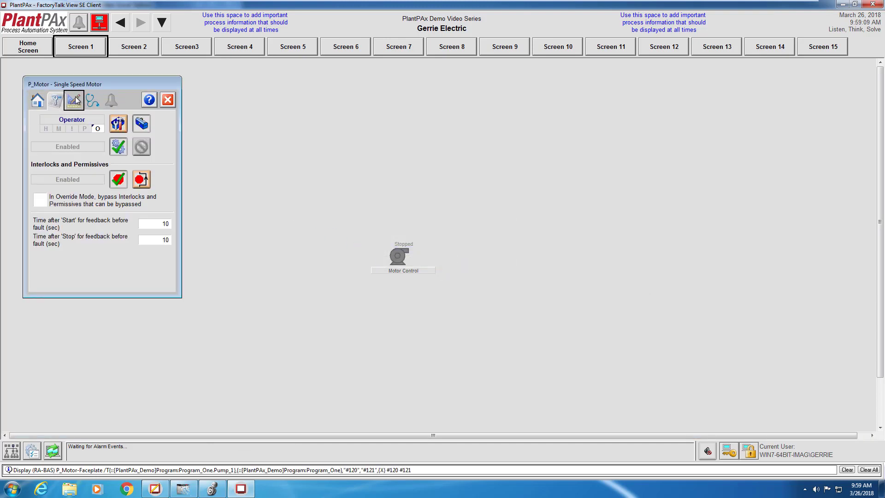
{"action": "left_click", "coordinate": [101, 98]}
{"action": "left_click", "coordinate": [167, 100]}
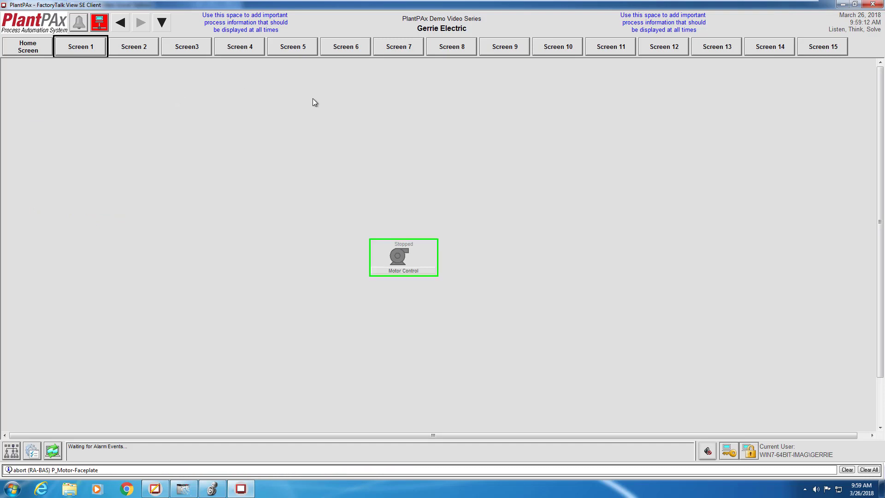